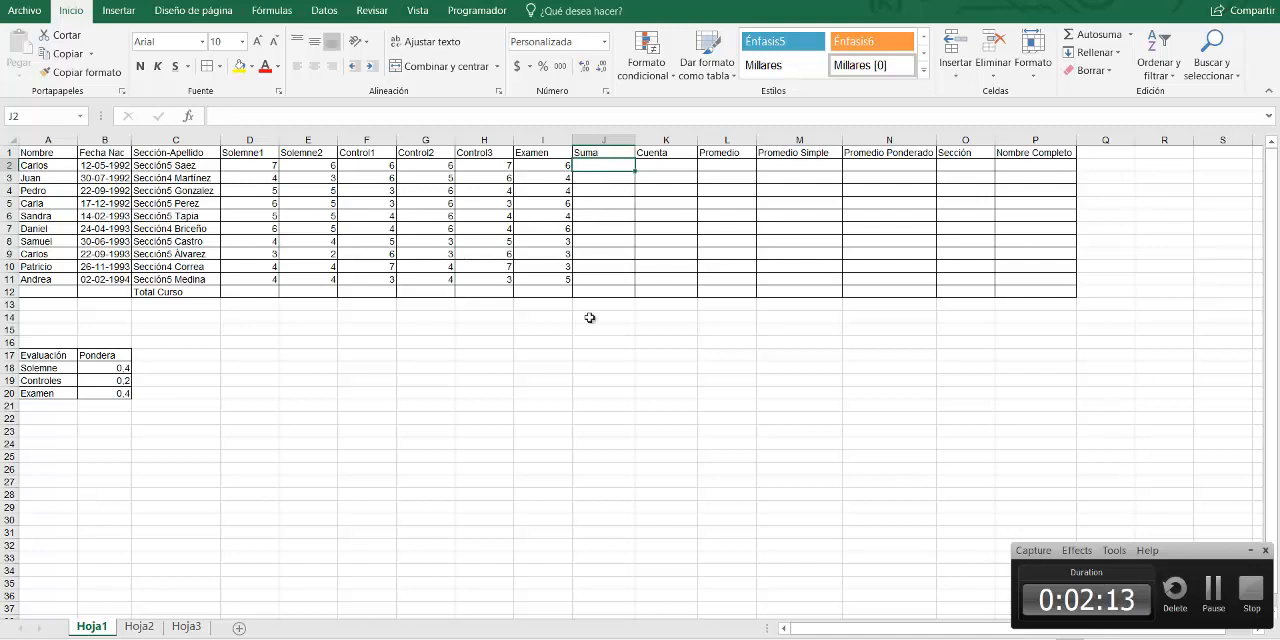
left_click(602, 357)
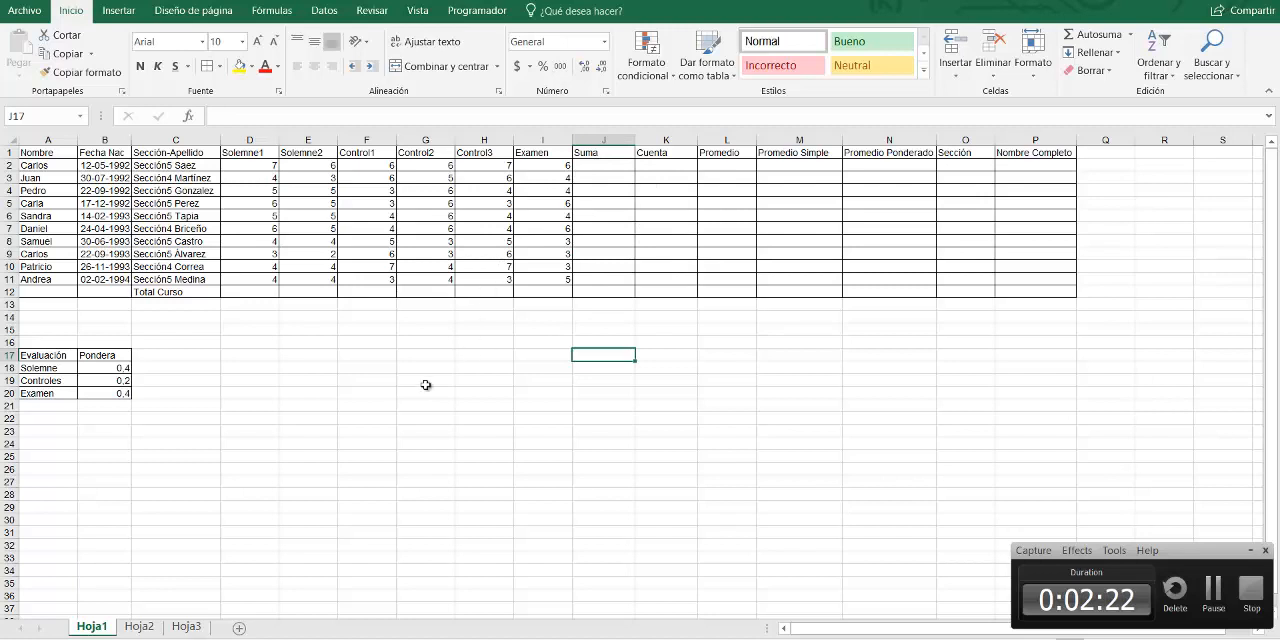
left_click(604, 167)
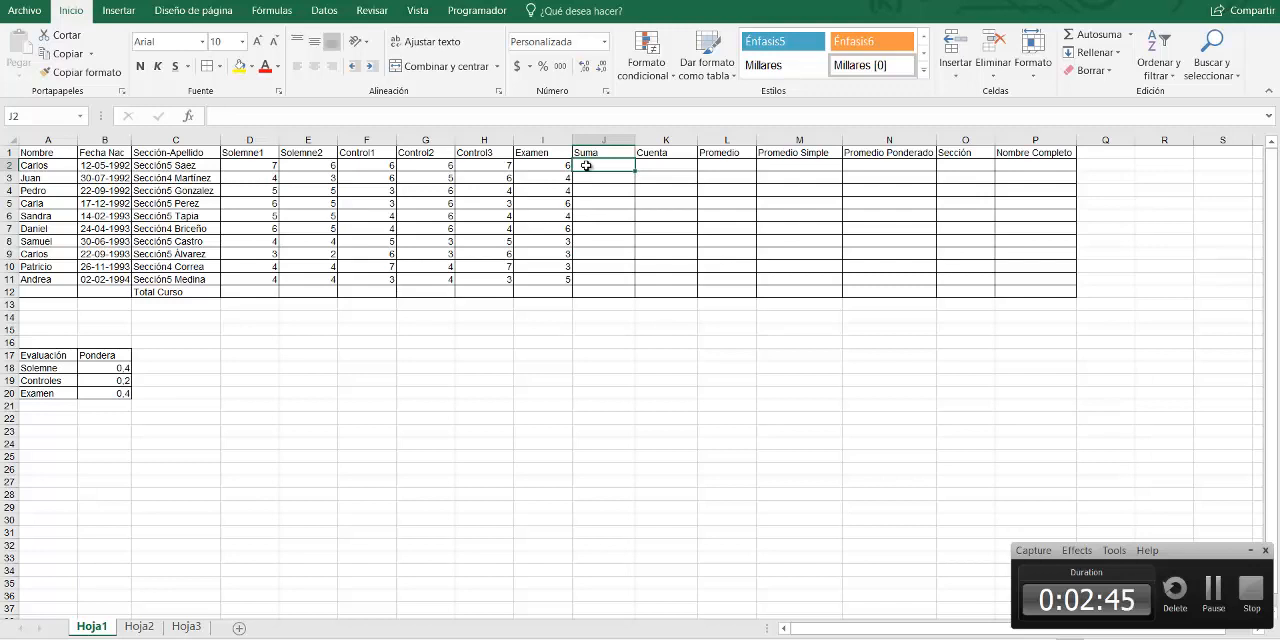
type("=")
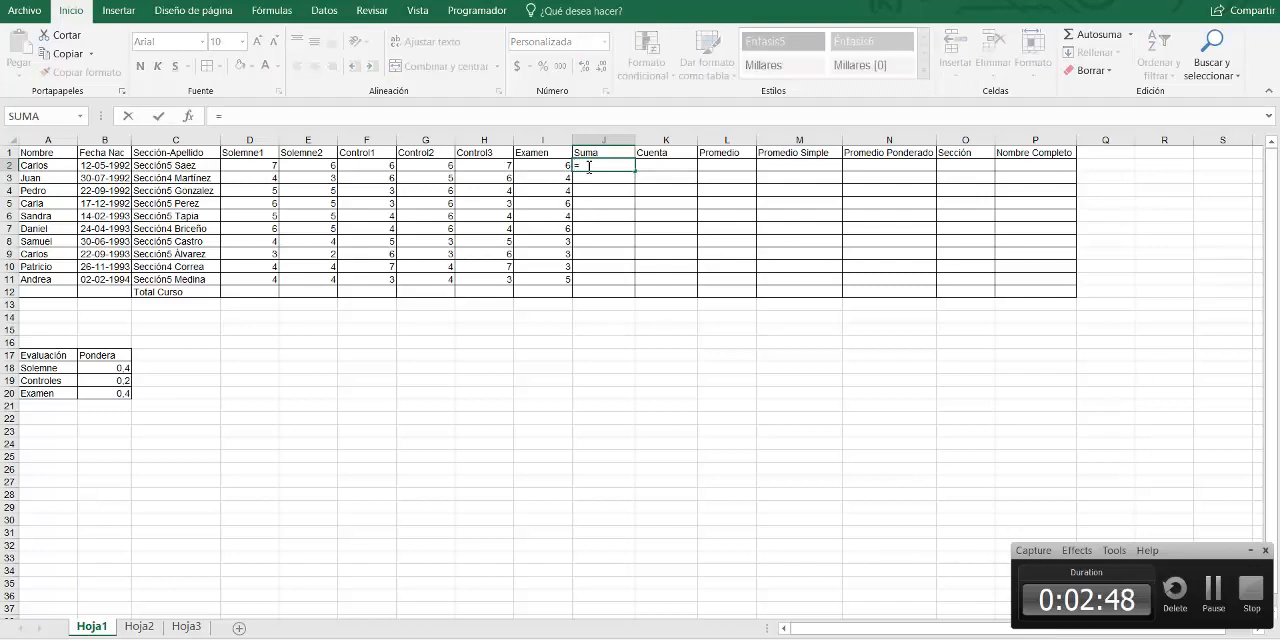
key("Escape")
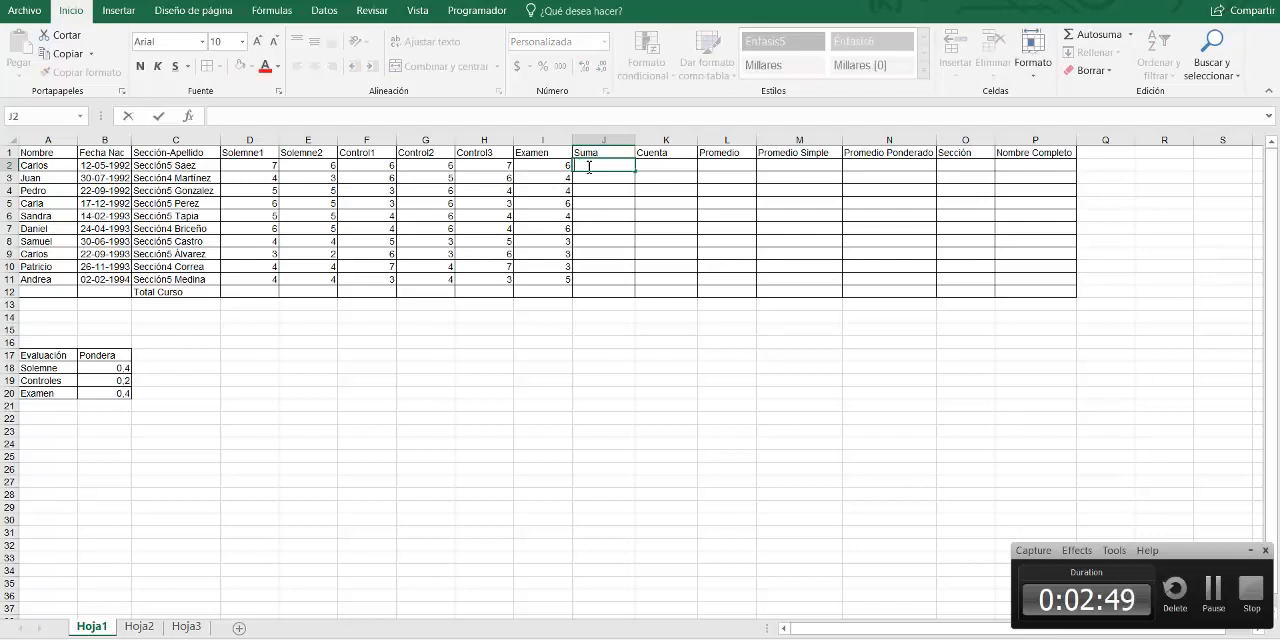
Build the formula +D2+E2+F2+G2+H2+I2 in J2 by referencing each of the first student's grades
type("+")
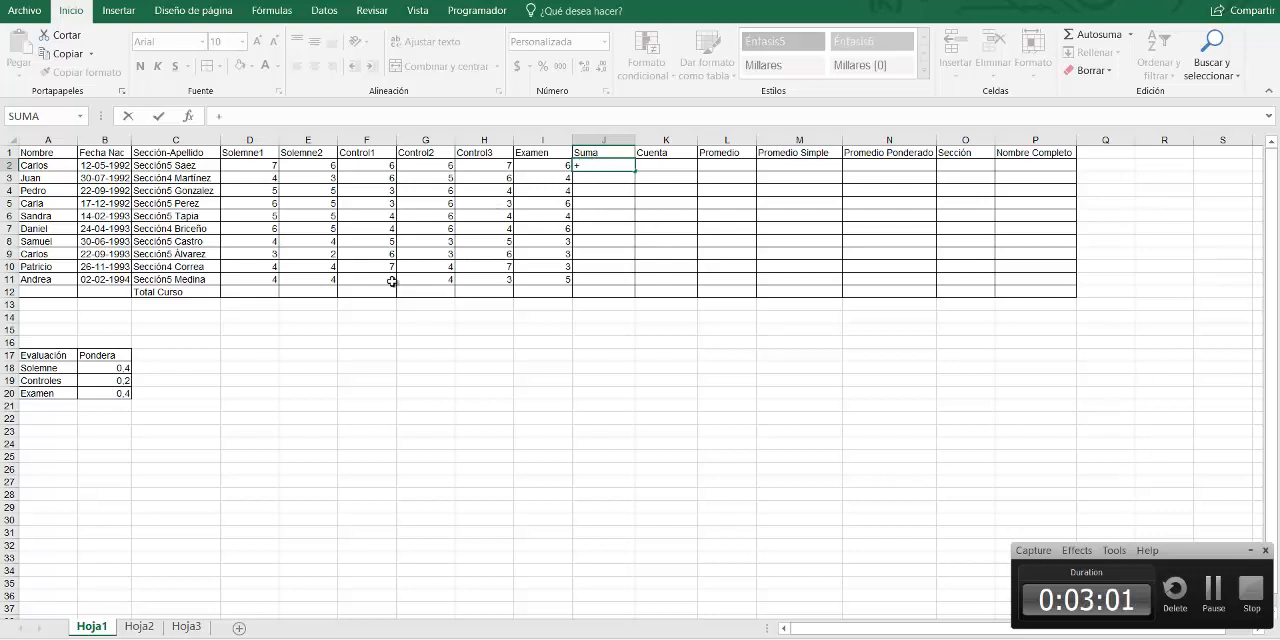
left_click(243, 165)
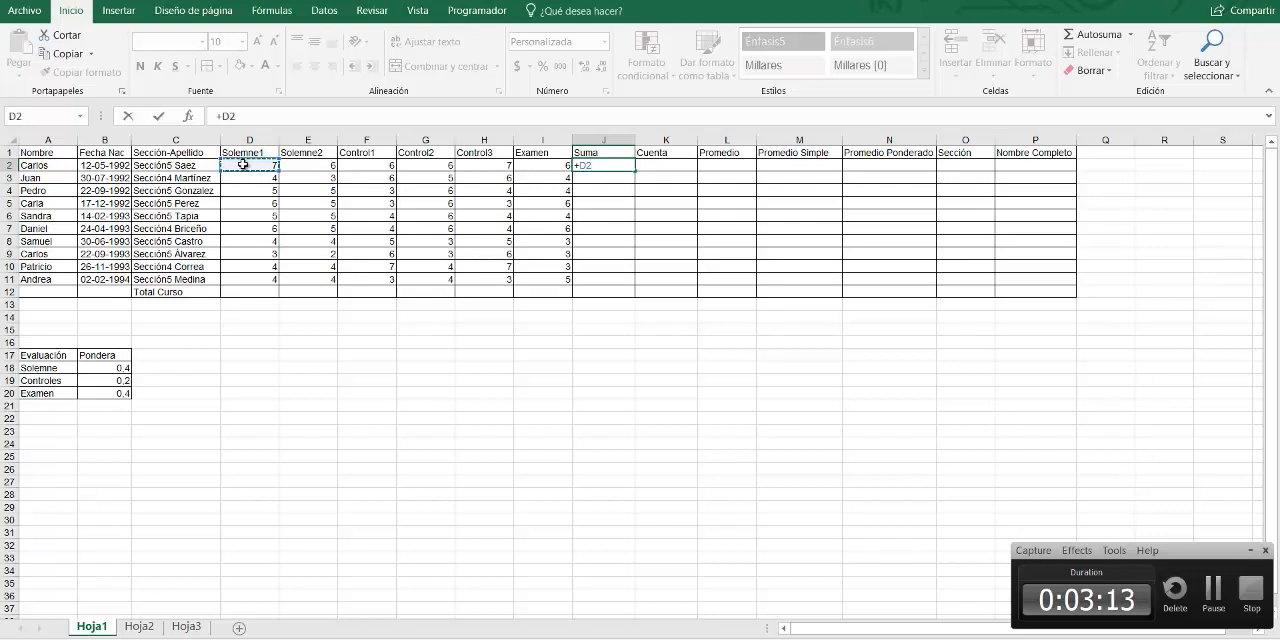
type("+")
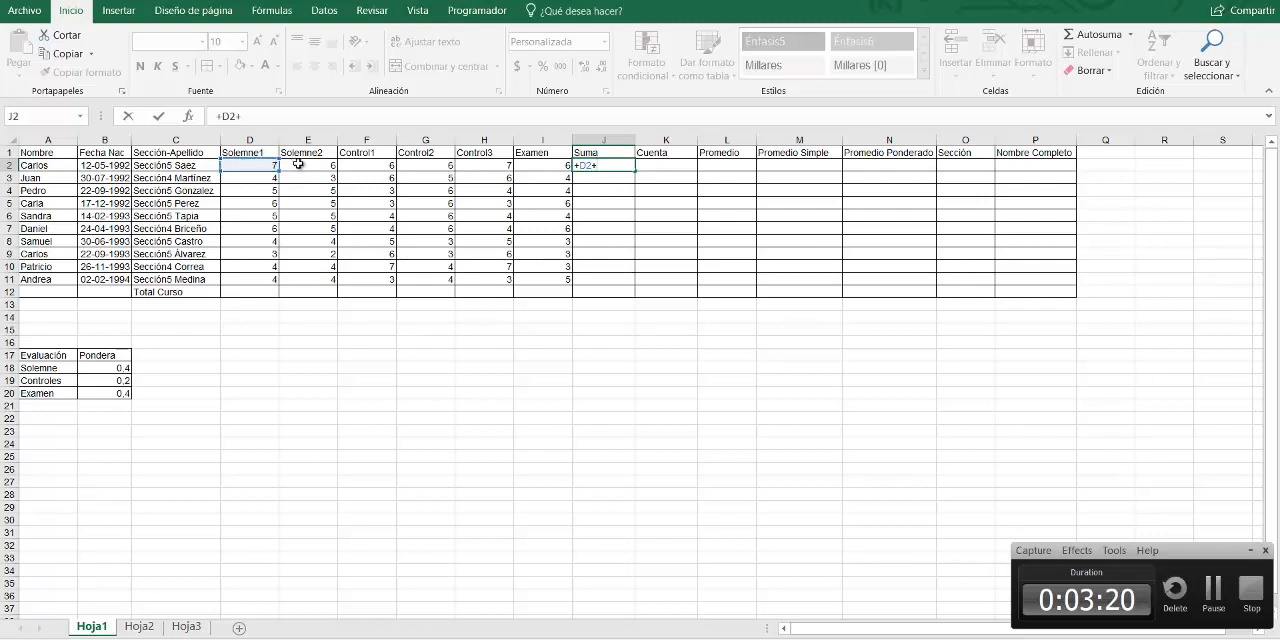
left_click(298, 164)
type("+")
left_click(370, 166)
type("+F2+")
left_click(427, 164)
type("+F2+G2+")
left_click(470, 164)
type("+G2+H2+")
left_click(552, 165)
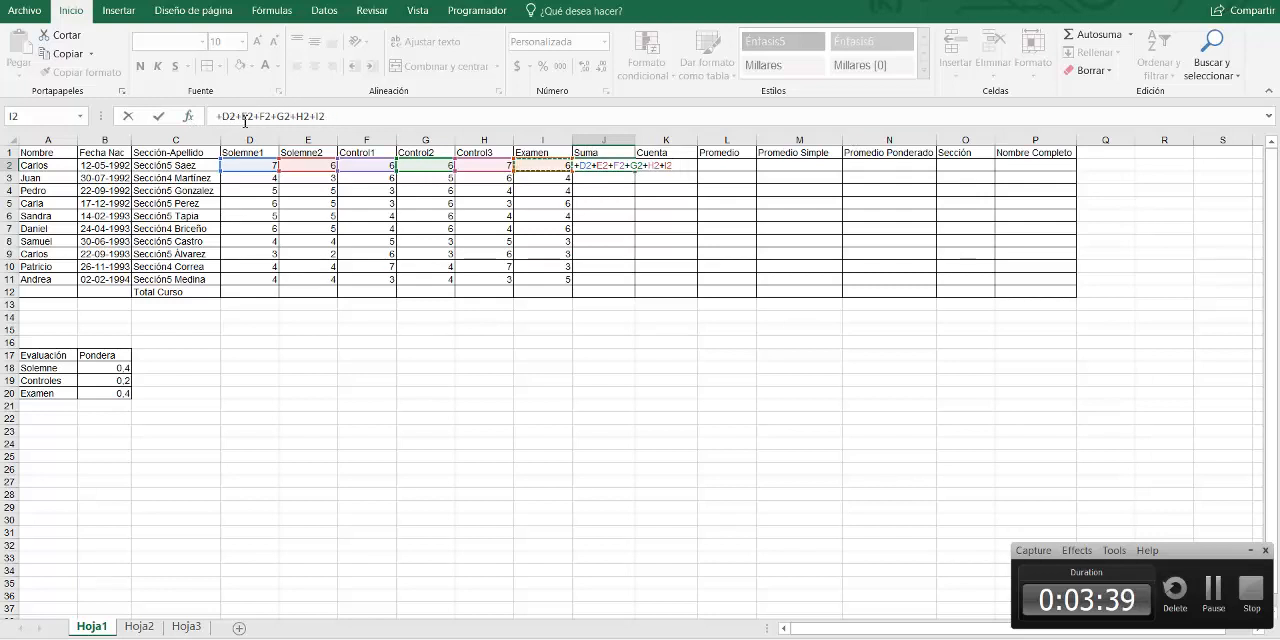
Try minus and multiplication as the last operator of the J2 formula, restoring the plus sign before I2
left_click(318, 117)
key("BackSpace")
type("-")
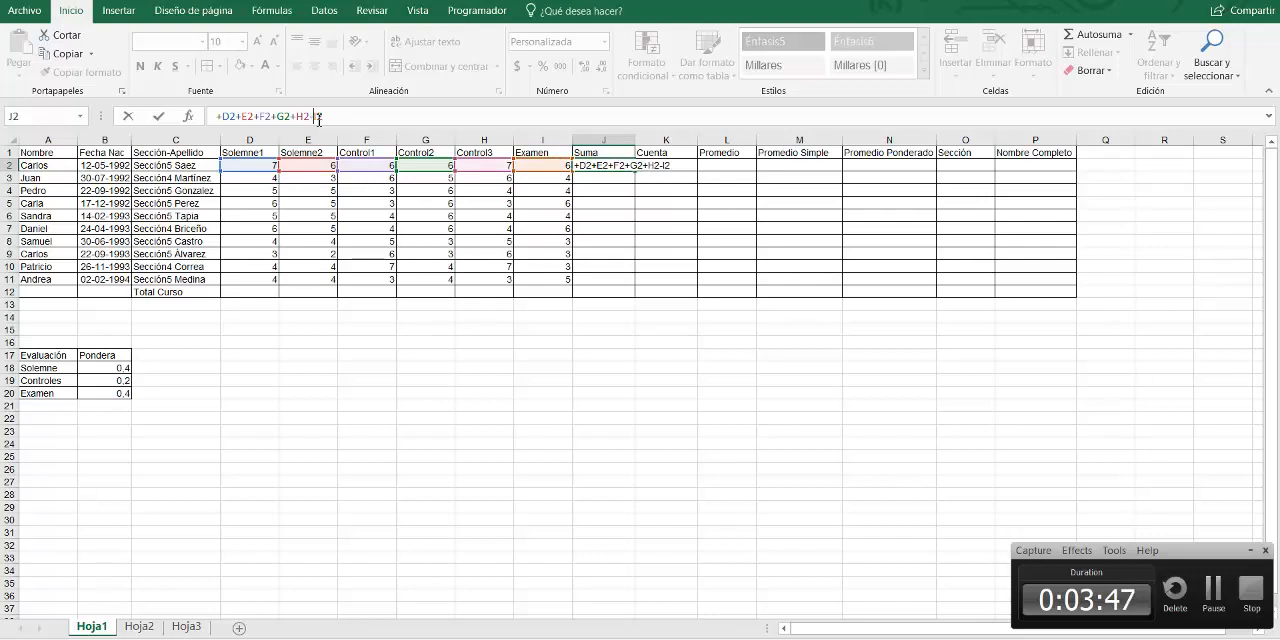
key("BackSpace")
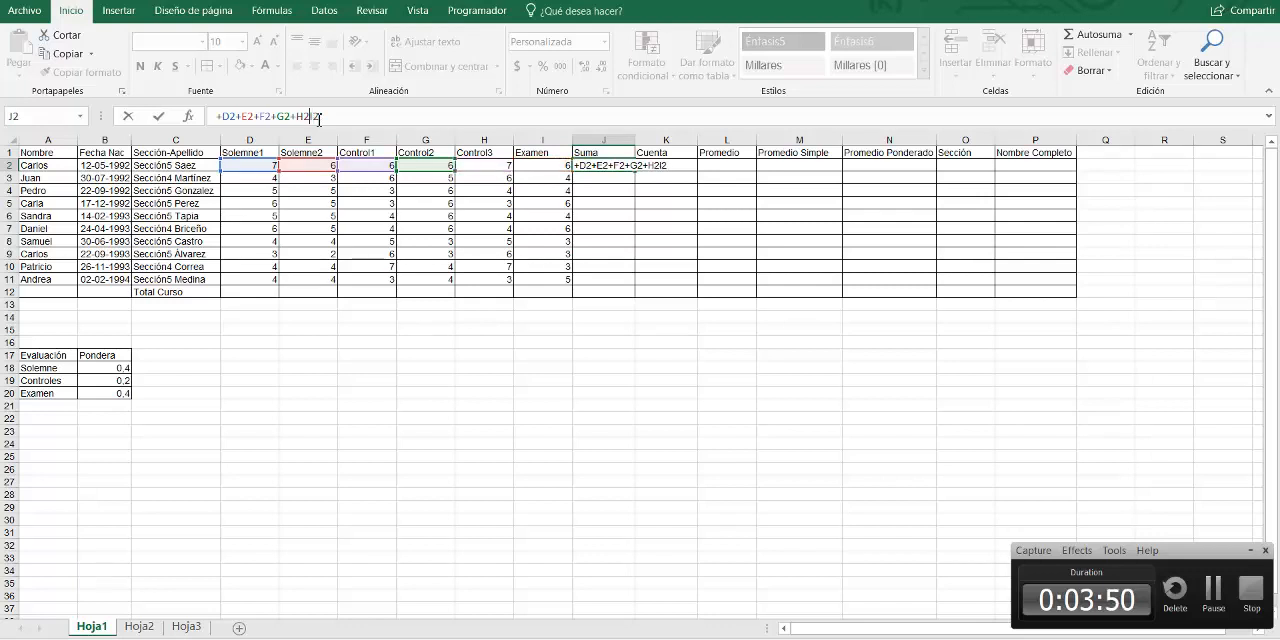
type("+")
key("BackSpace")
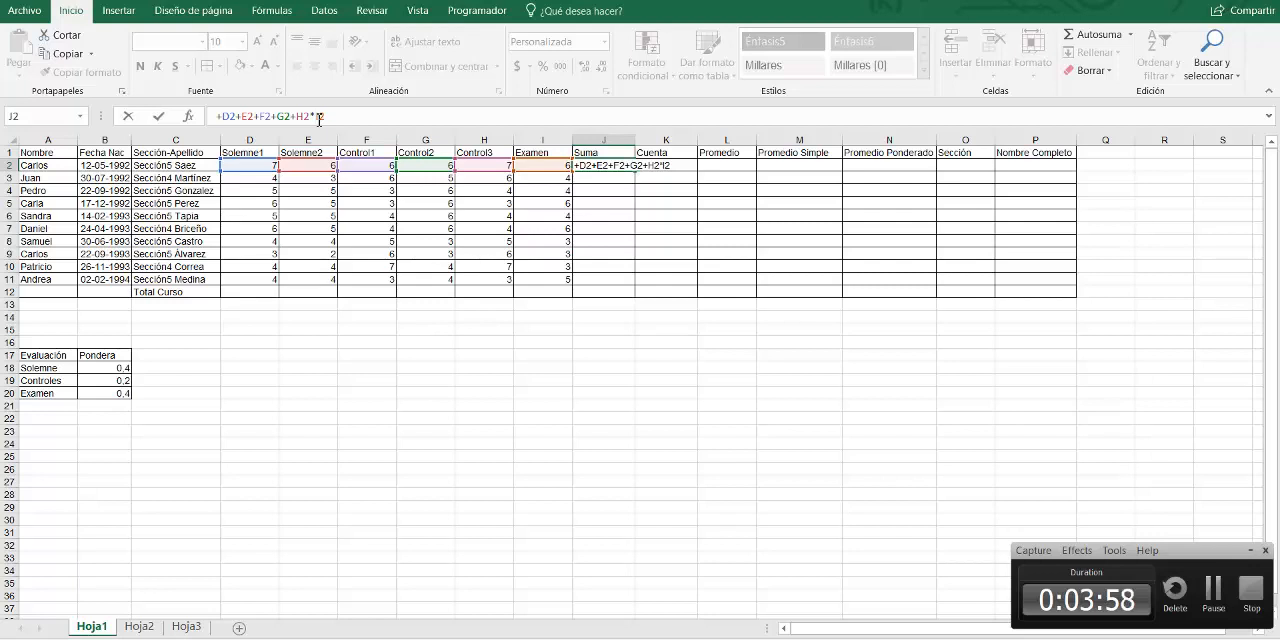
key("BackSpace")
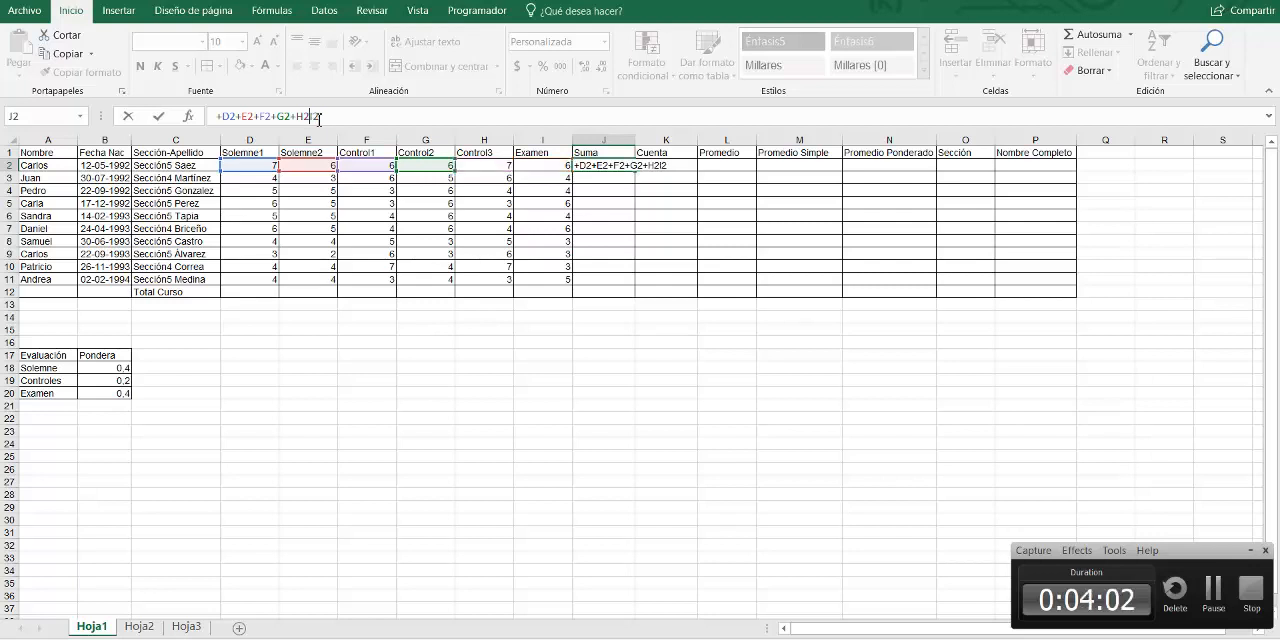
type("+")
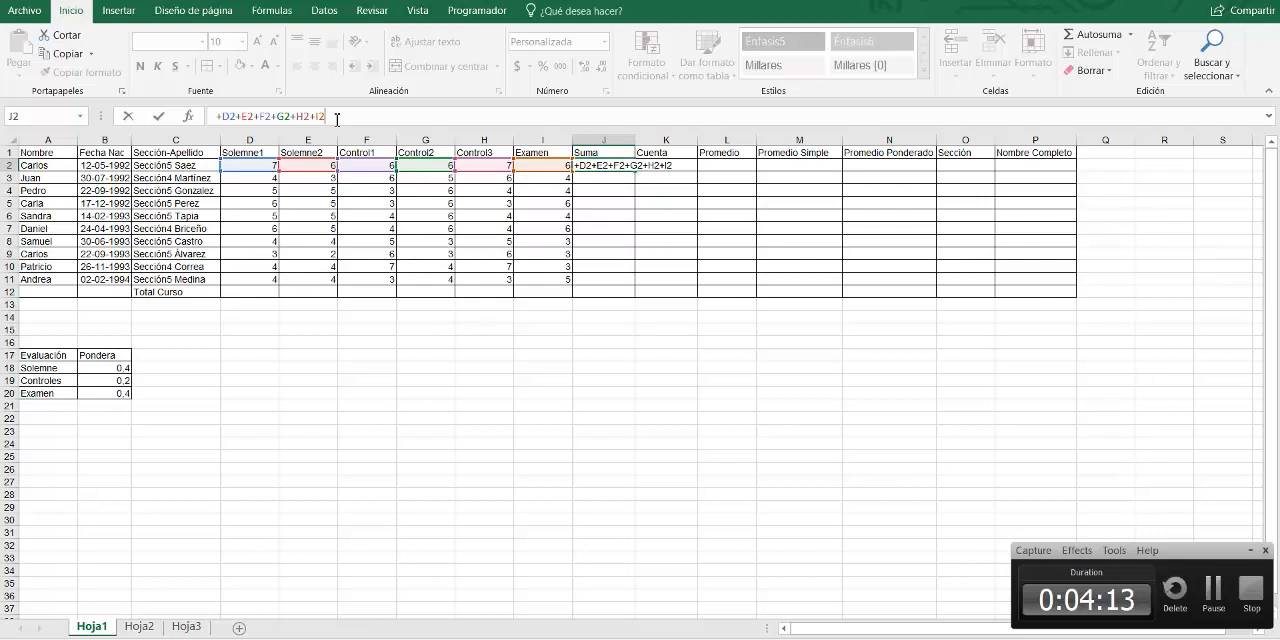
Confirm the sum formula in J2 and select that cell again
key("Return")
left_click(584, 165)
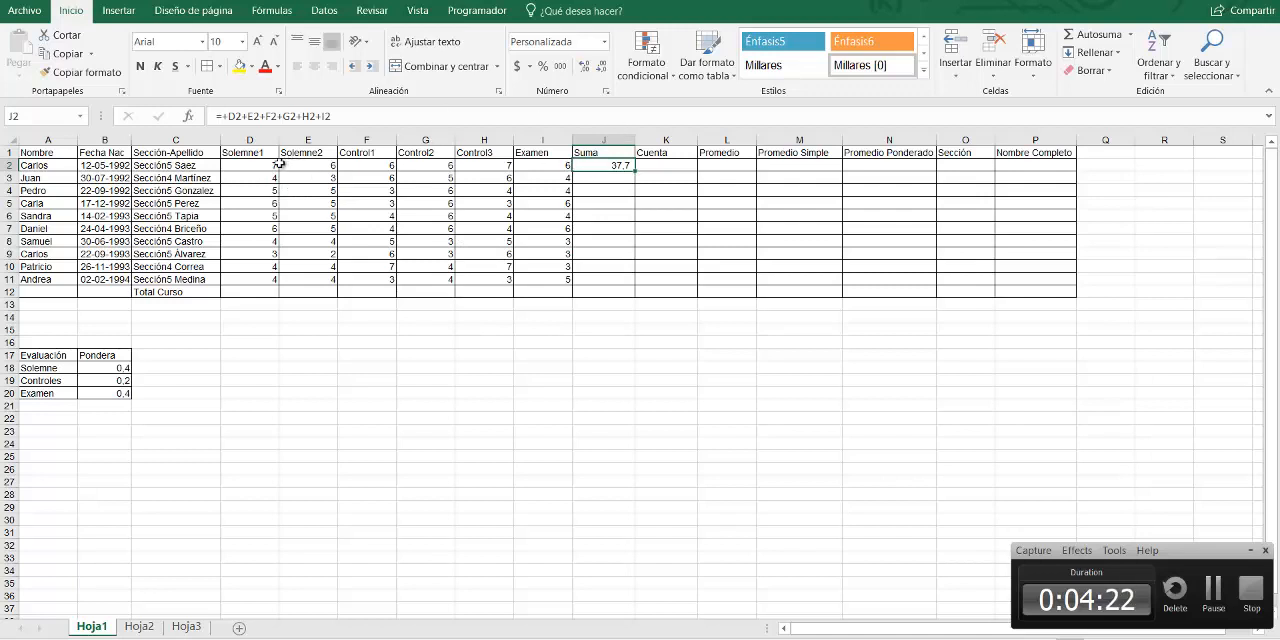
Display the grades in D2:I11 with one decimal place
left_click_drag(252, 165, 543, 277)
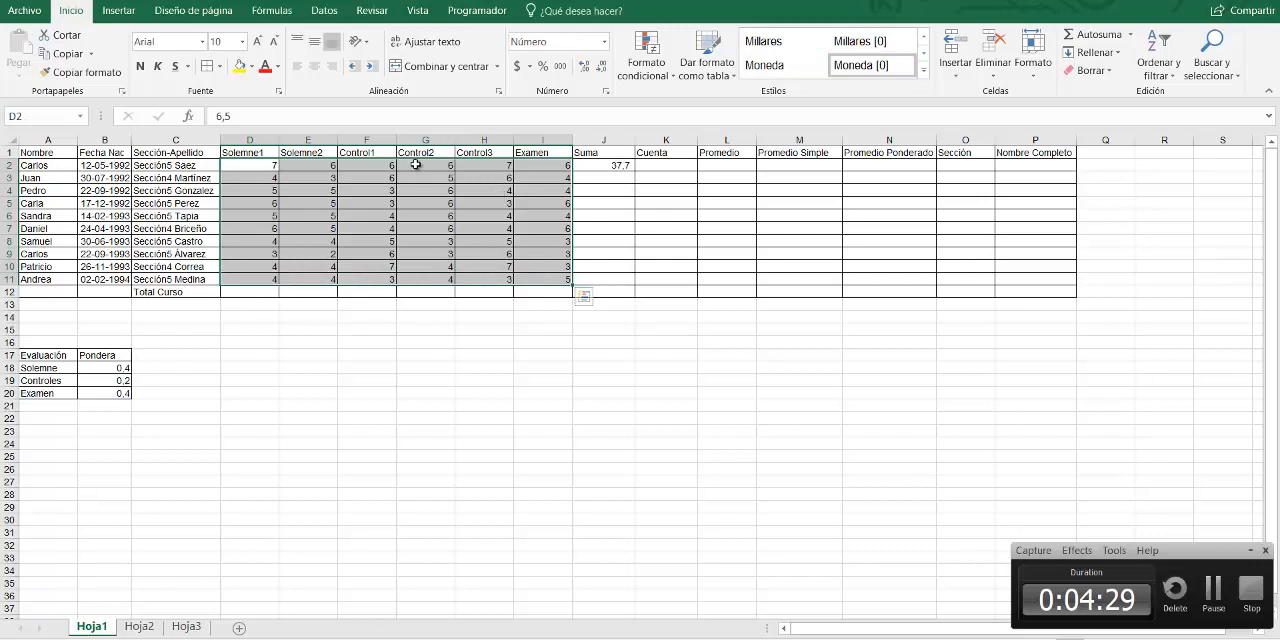
left_click(367, 178)
left_click_drag(259, 161, 557, 278)
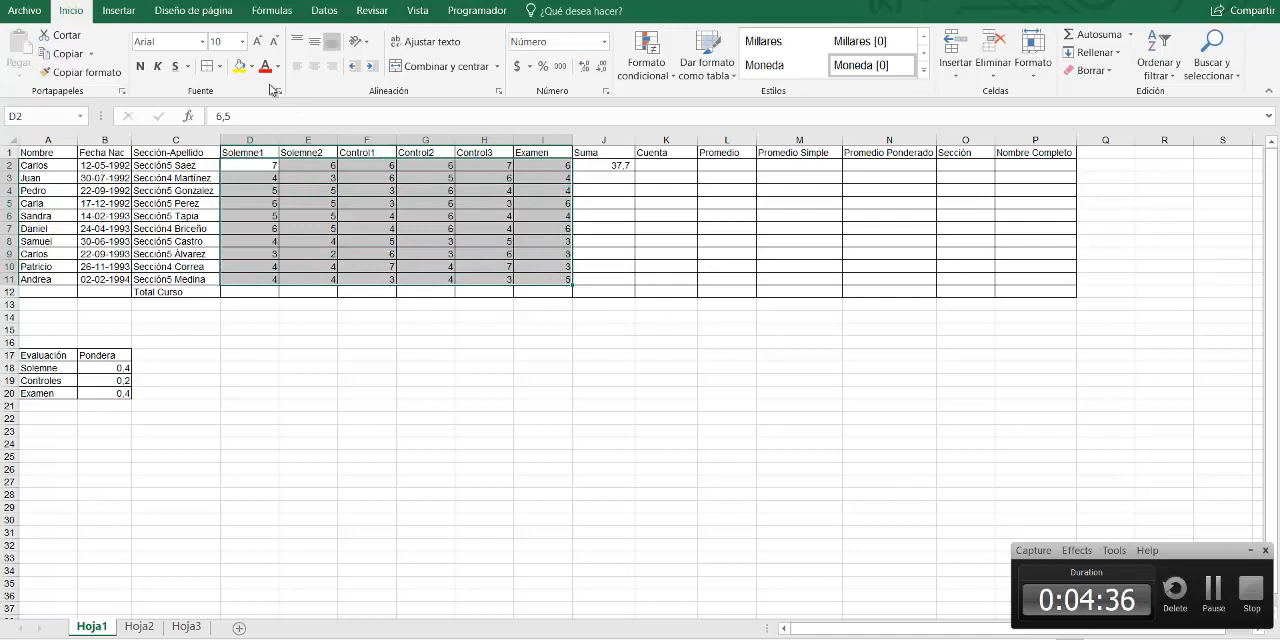
left_click(242, 166)
left_click_drag(242, 166, 541, 278)
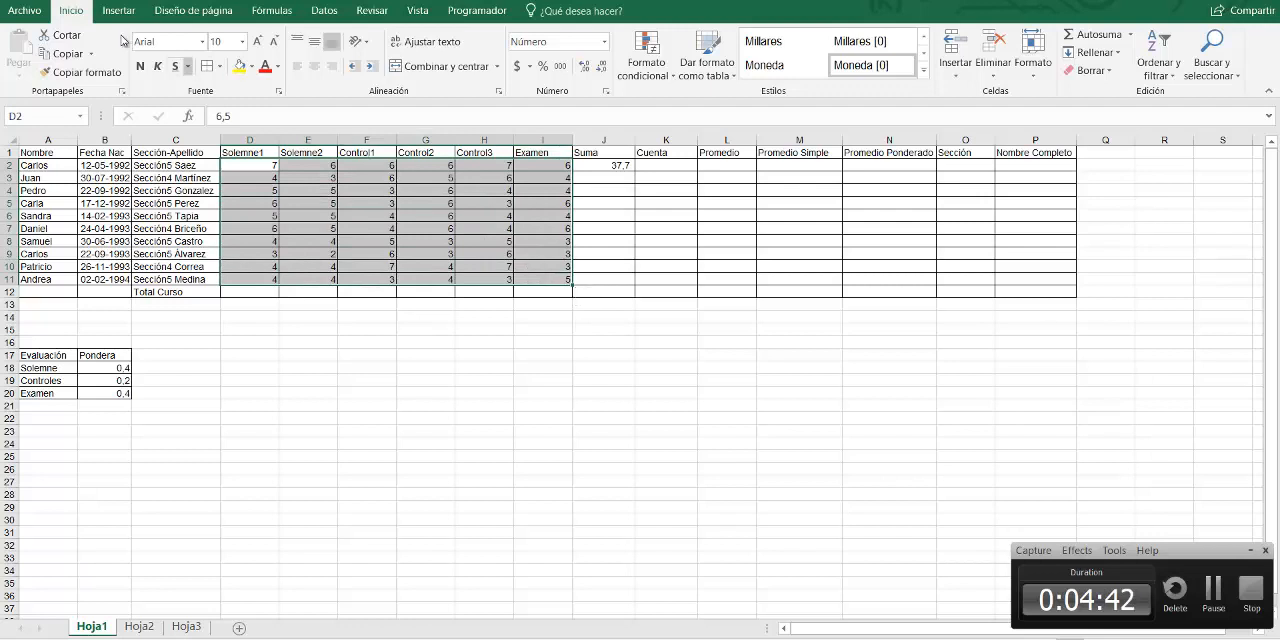
left_click(85, 72)
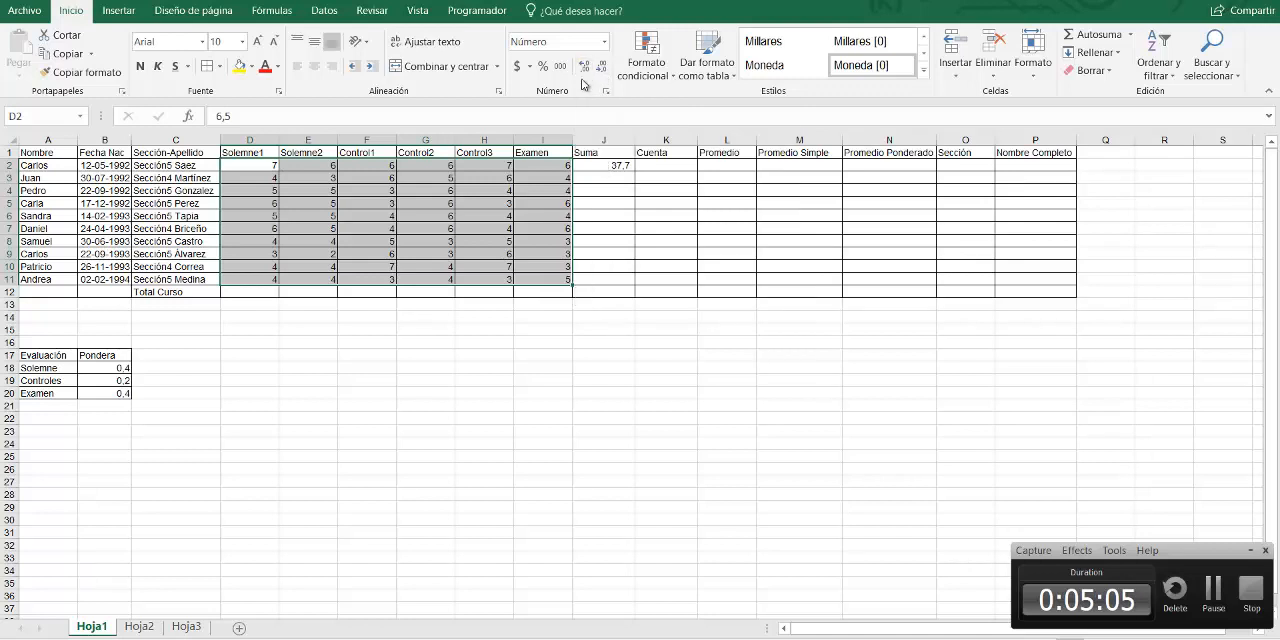
left_click(583, 69)
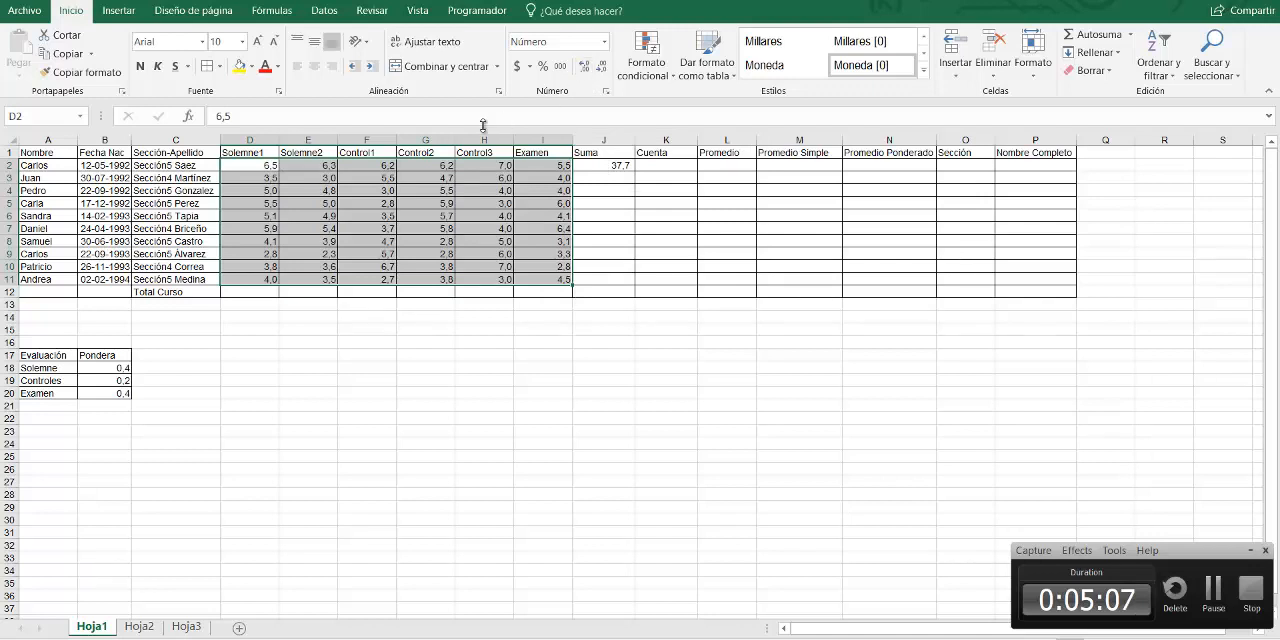
left_click(270, 165)
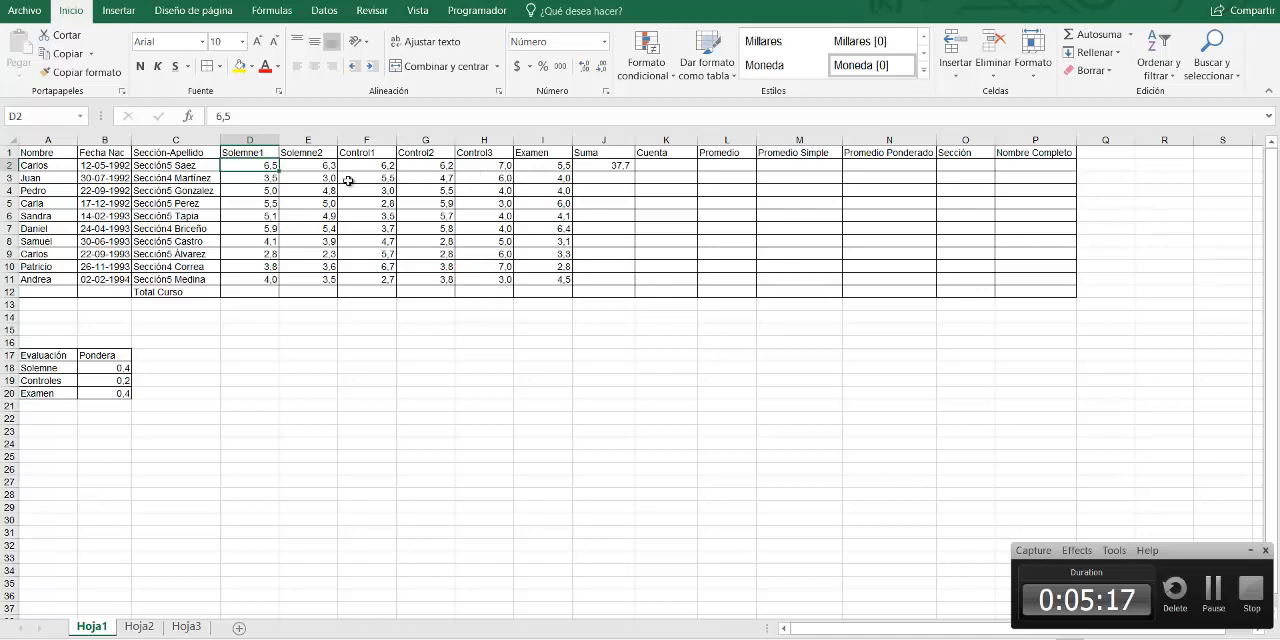
left_click(290, 179)
left_click(260, 167)
left_click(588, 166)
right_click(588, 168)
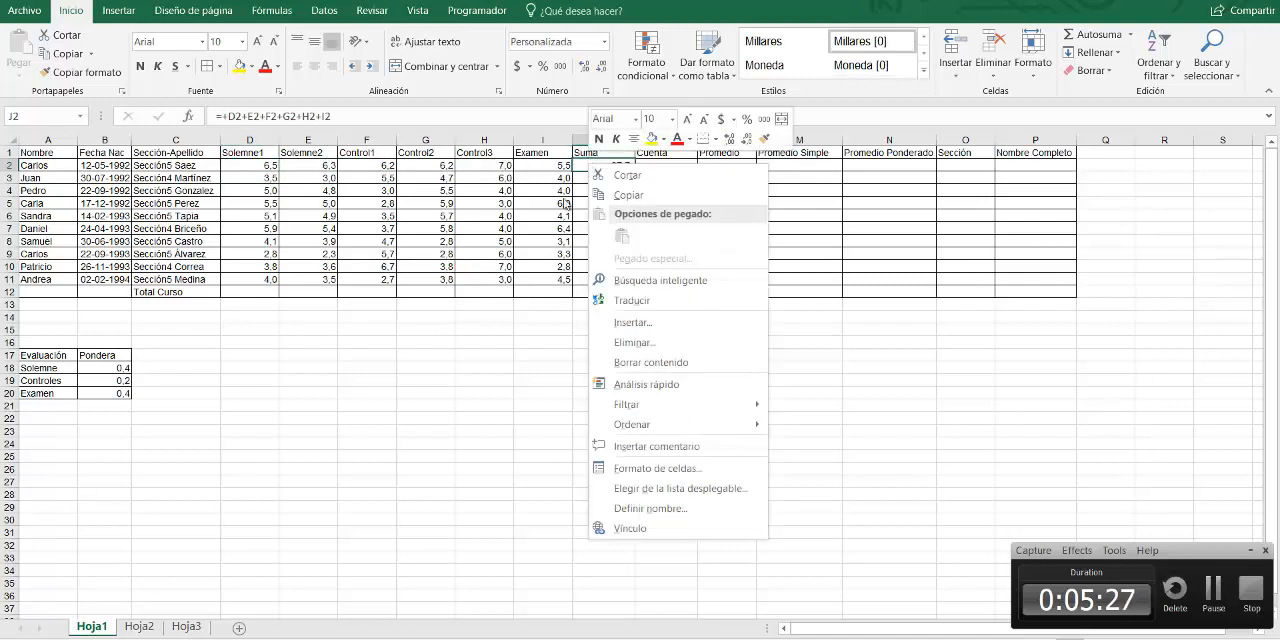
key("Escape")
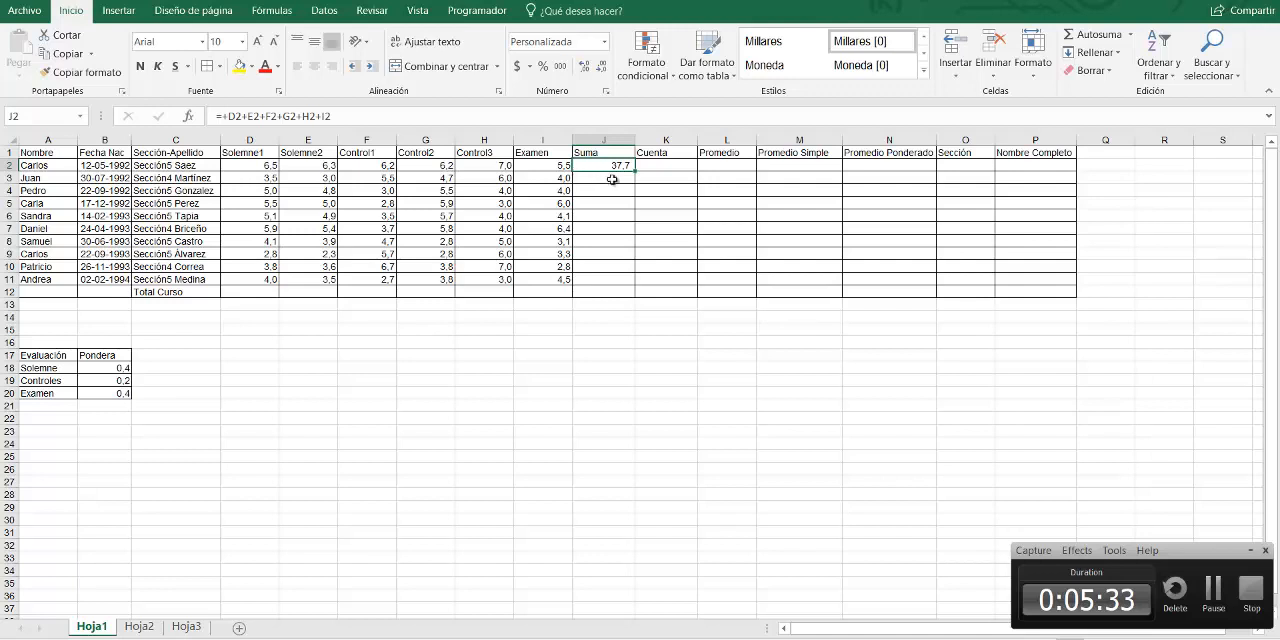
left_click(659, 169)
left_click(599, 169)
left_click(617, 200)
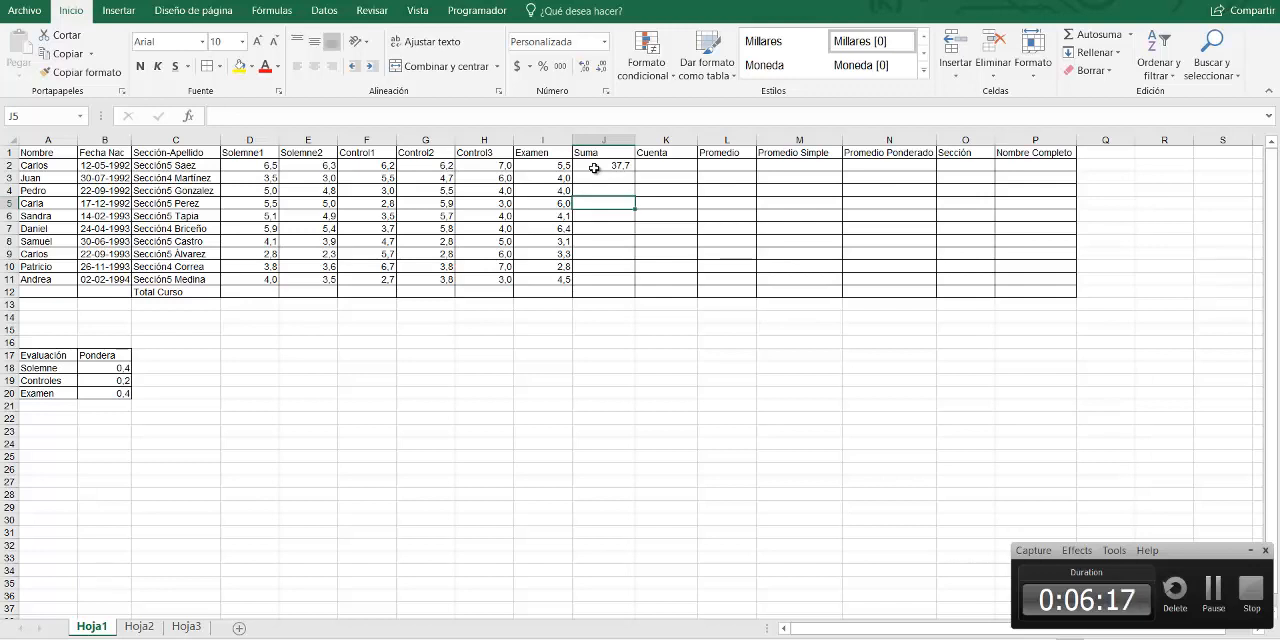
Highlight column J and row 3 to identify the reference of cell J3
left_click(594, 178)
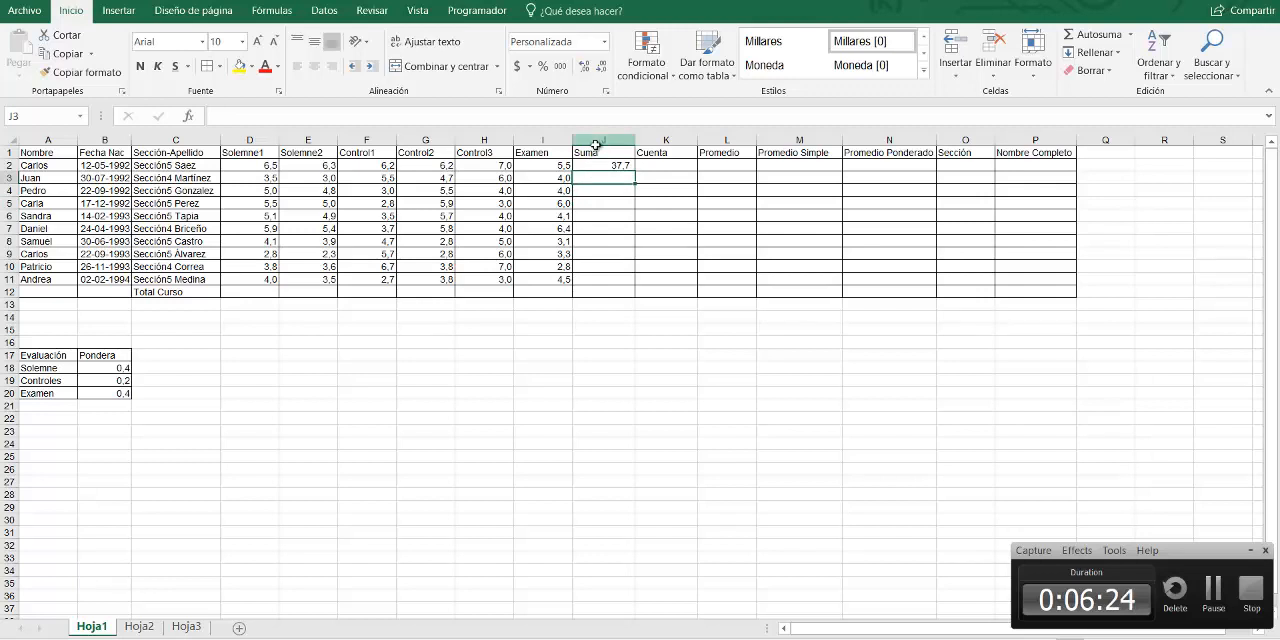
left_click(600, 139)
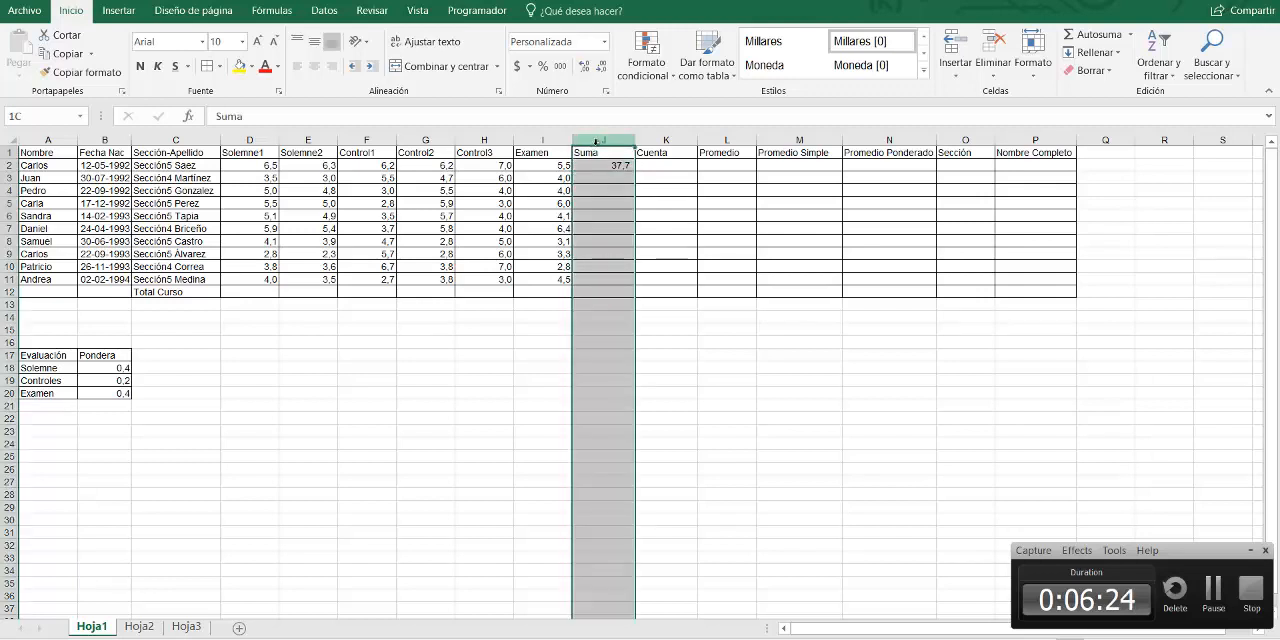
left_click(10, 175)
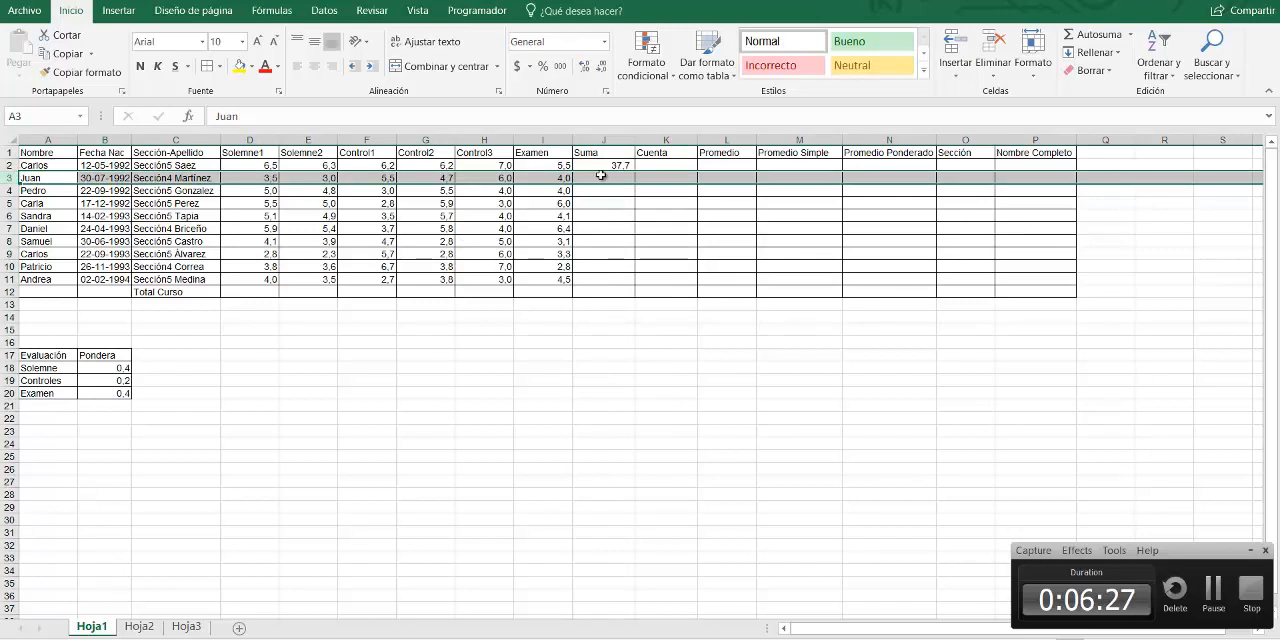
left_click(601, 175)
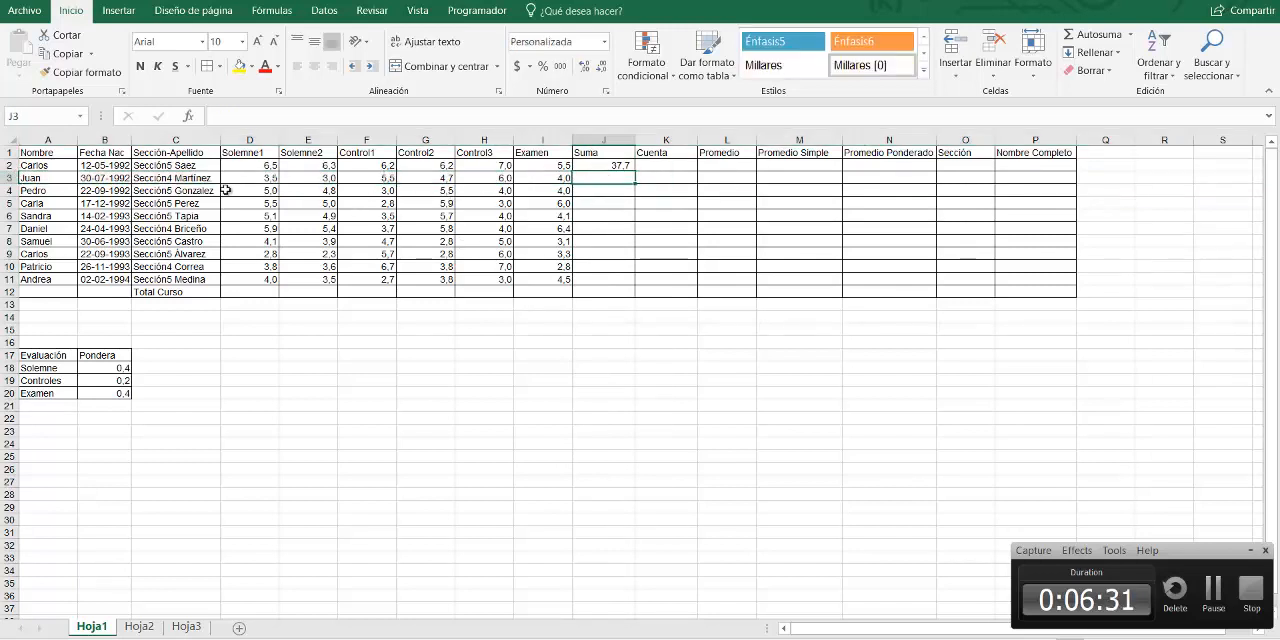
left_click(592, 155)
Begin a formula in J3 with =suma to bring up the matching functions
left_click(588, 175)
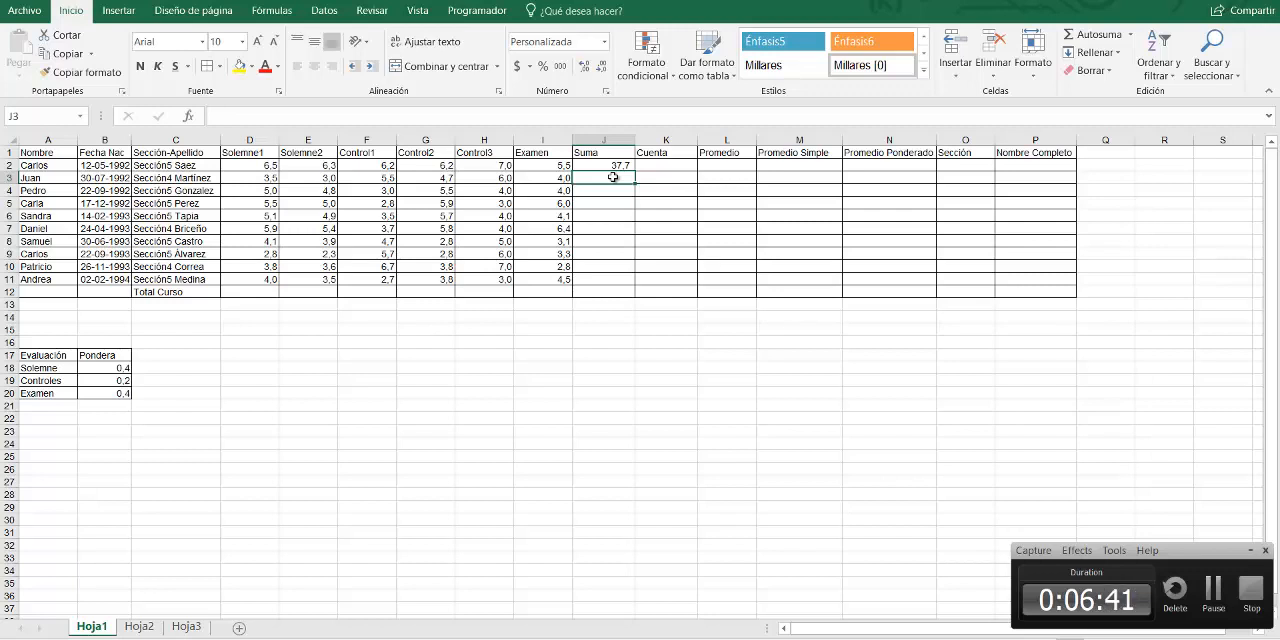
type("=")
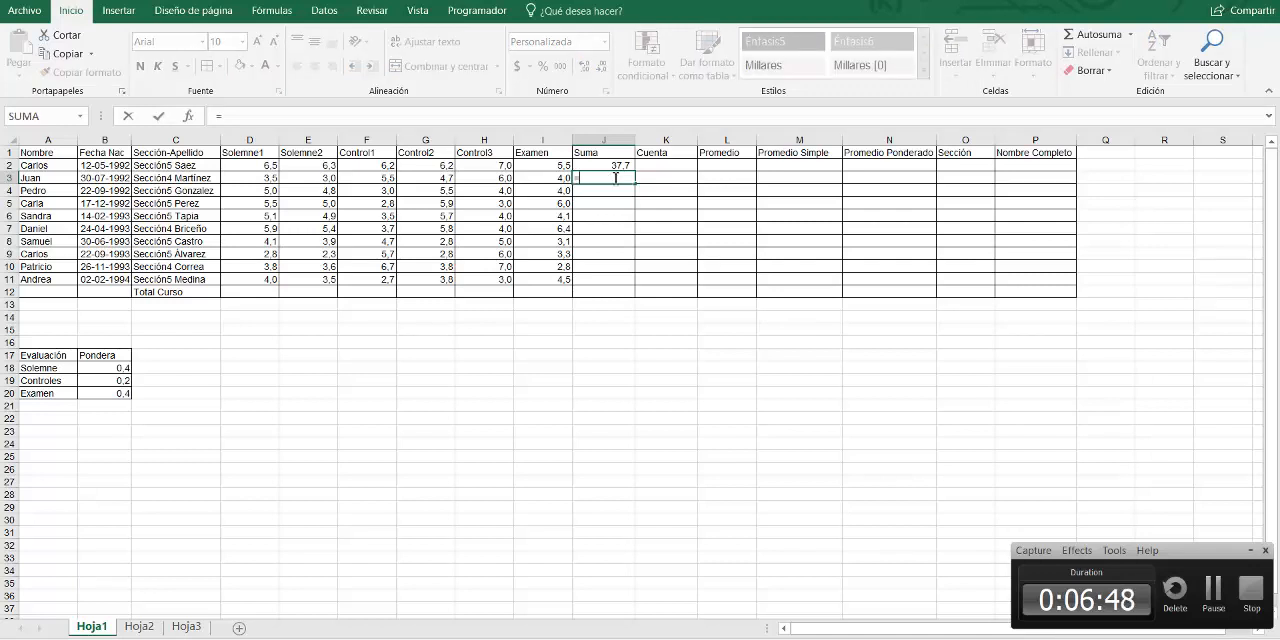
type("suma")
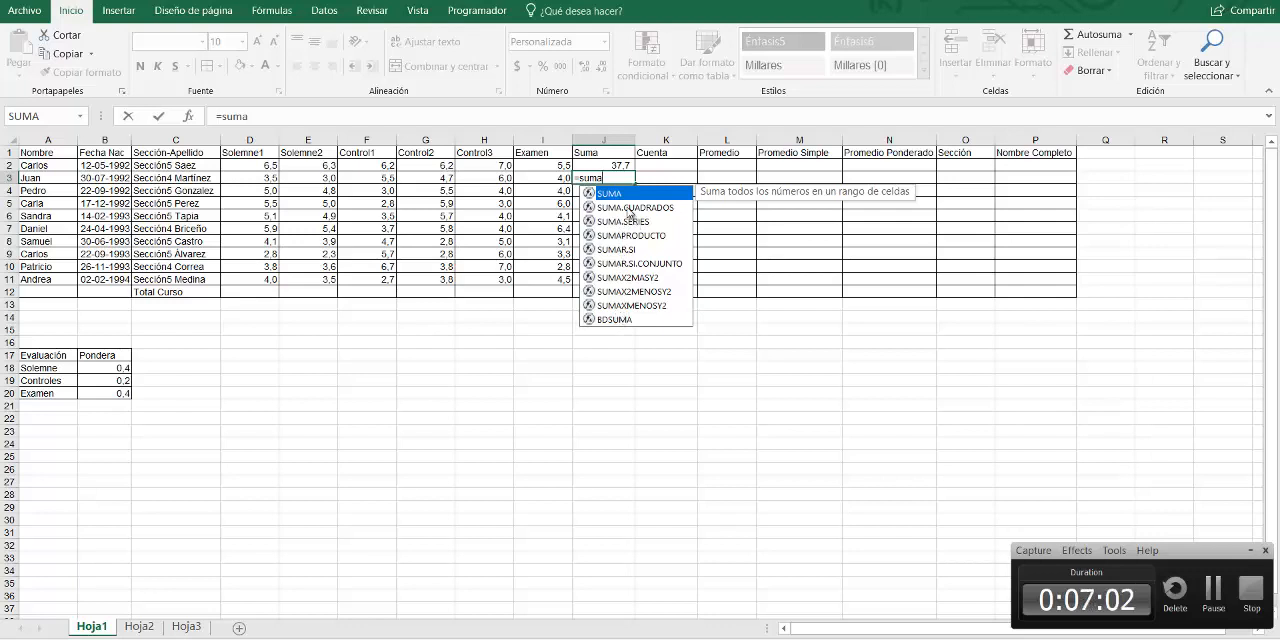
Examine the descriptions of the suggested sum functions, from SUMA.CUADRADOS through BDSUMA
left_click(628, 208)
left_click(628, 222)
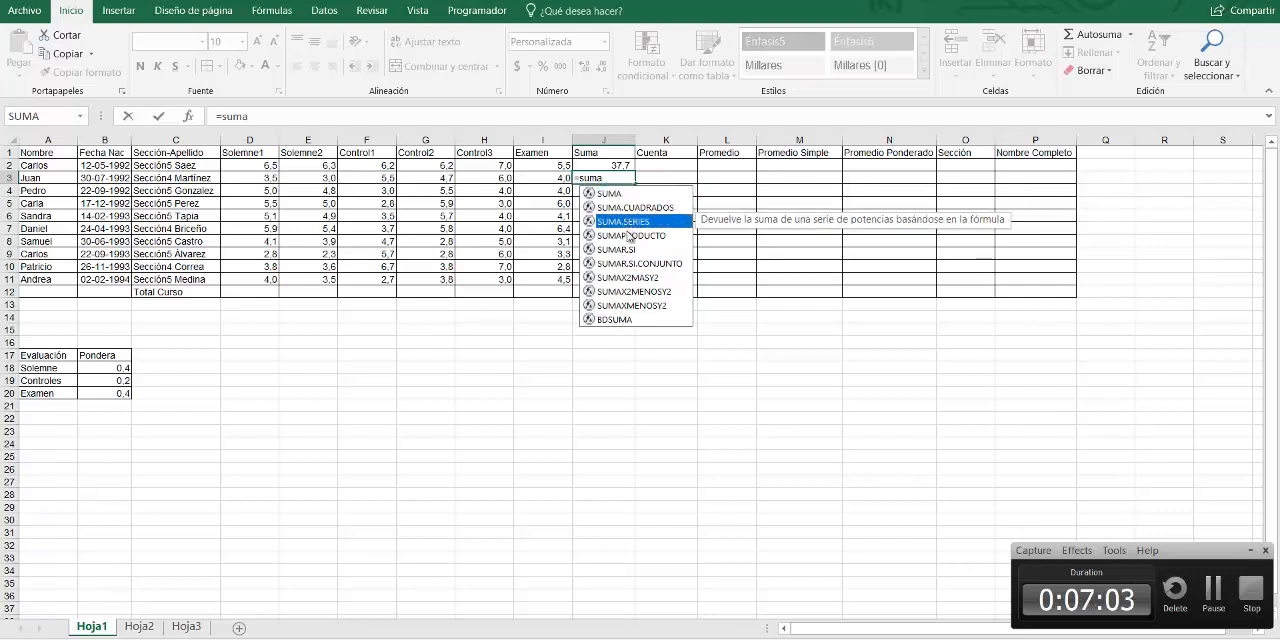
left_click(628, 236)
left_click(628, 250)
left_click(628, 264)
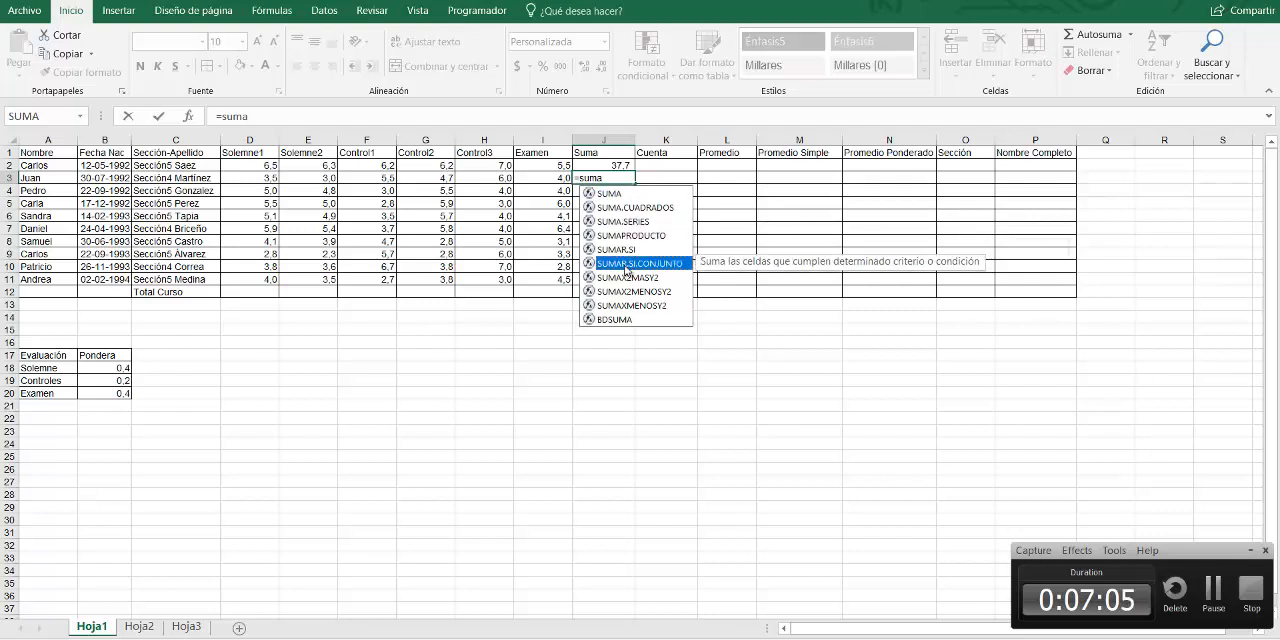
left_click(627, 278)
left_click(626, 292)
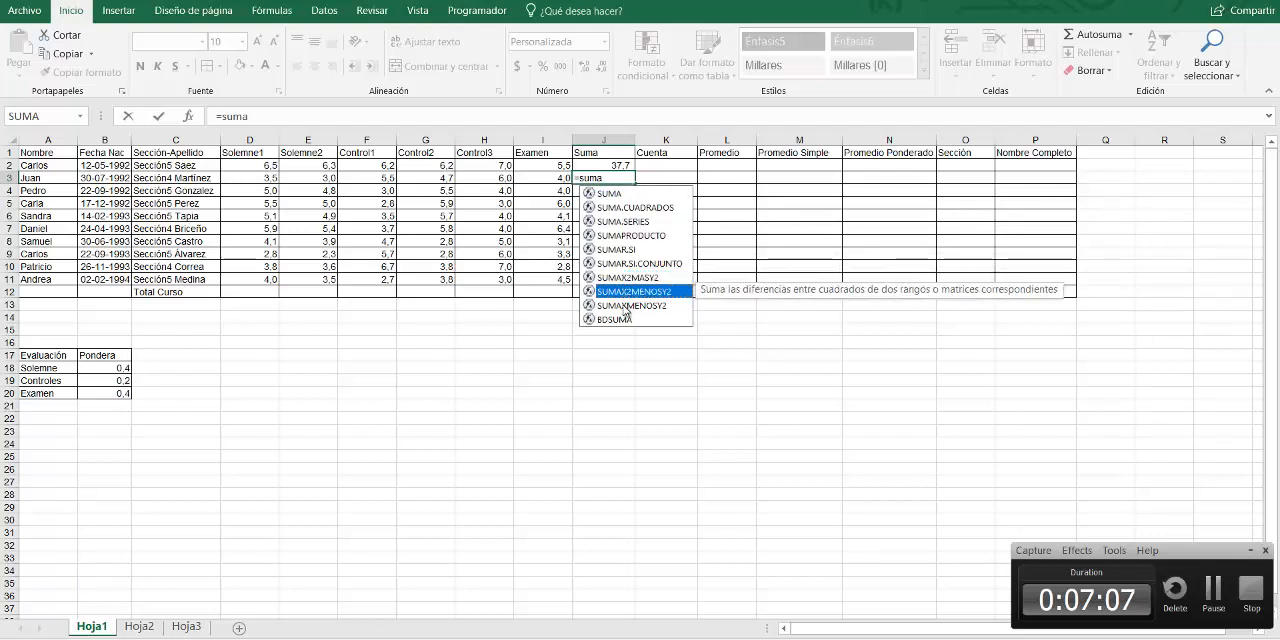
left_click(626, 305)
left_click(624, 318)
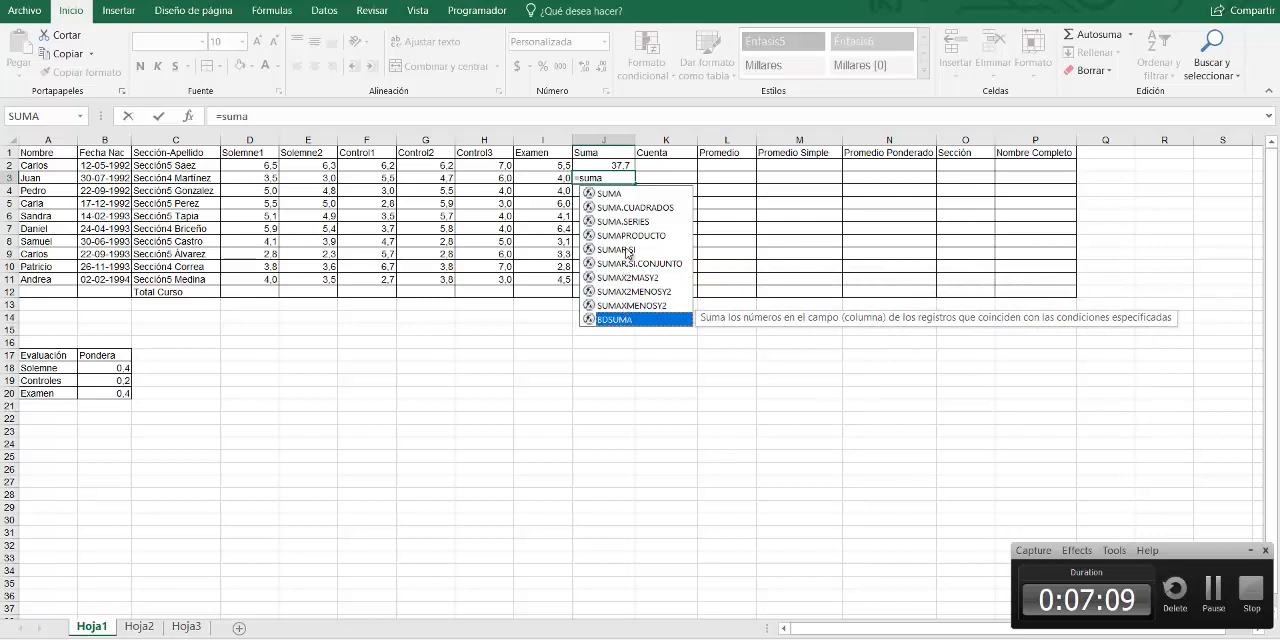
left_click(624, 208)
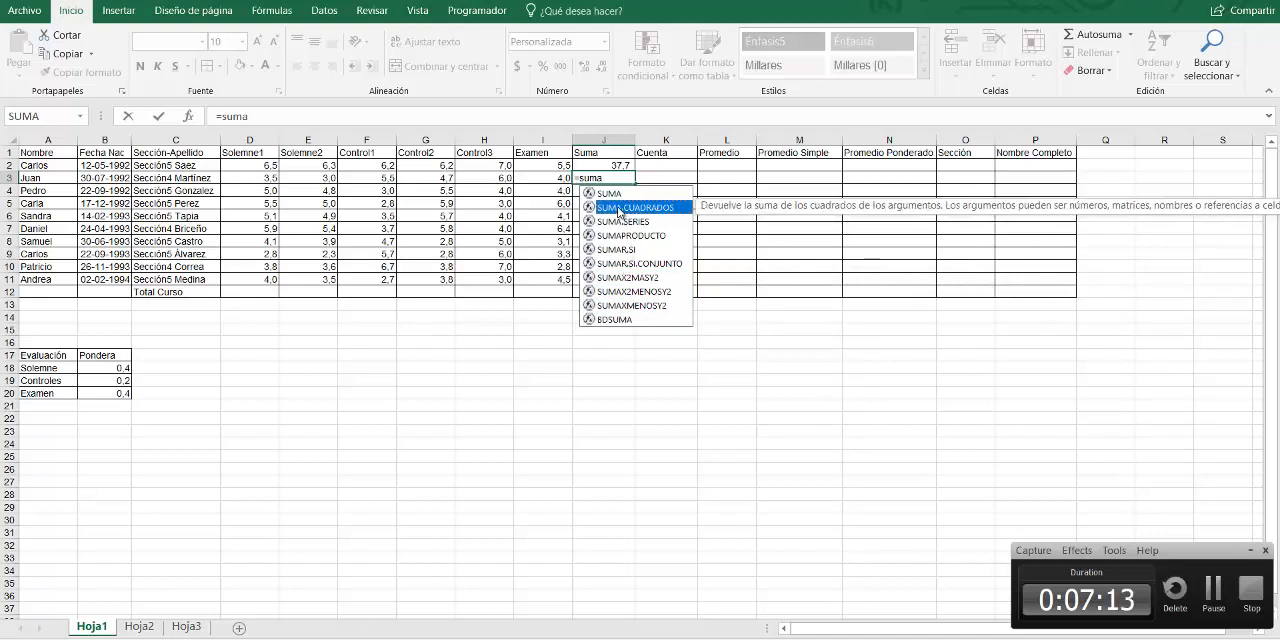
Compare the descriptions of the suggested functions again, including SUMAR.SI, SUMAPRODUCTO, SUMA.SERIES, BDSUMA and SUMA
left_click(619, 291)
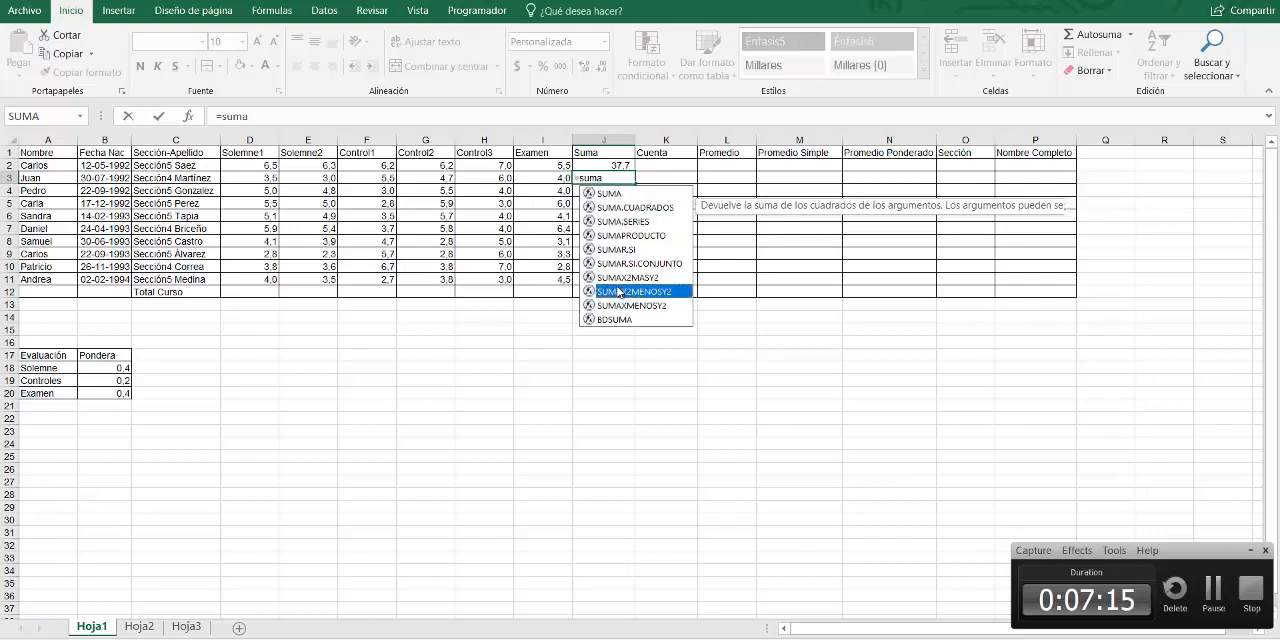
left_click(620, 277)
left_click(616, 249)
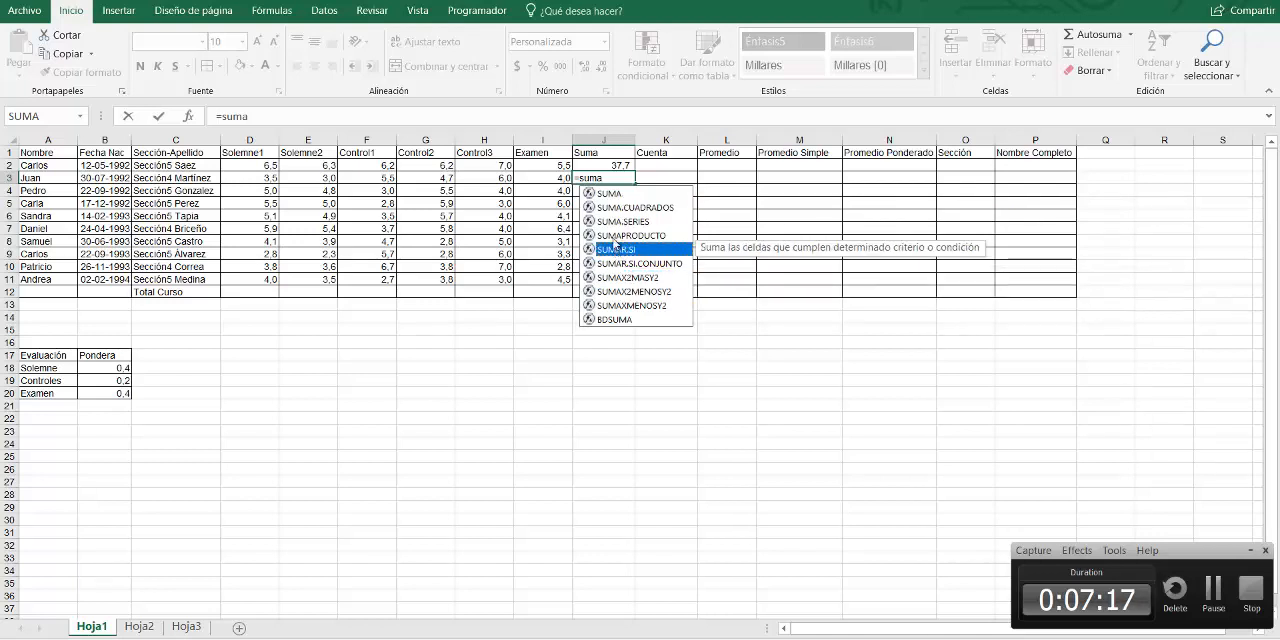
left_click(616, 236)
left_click(617, 221)
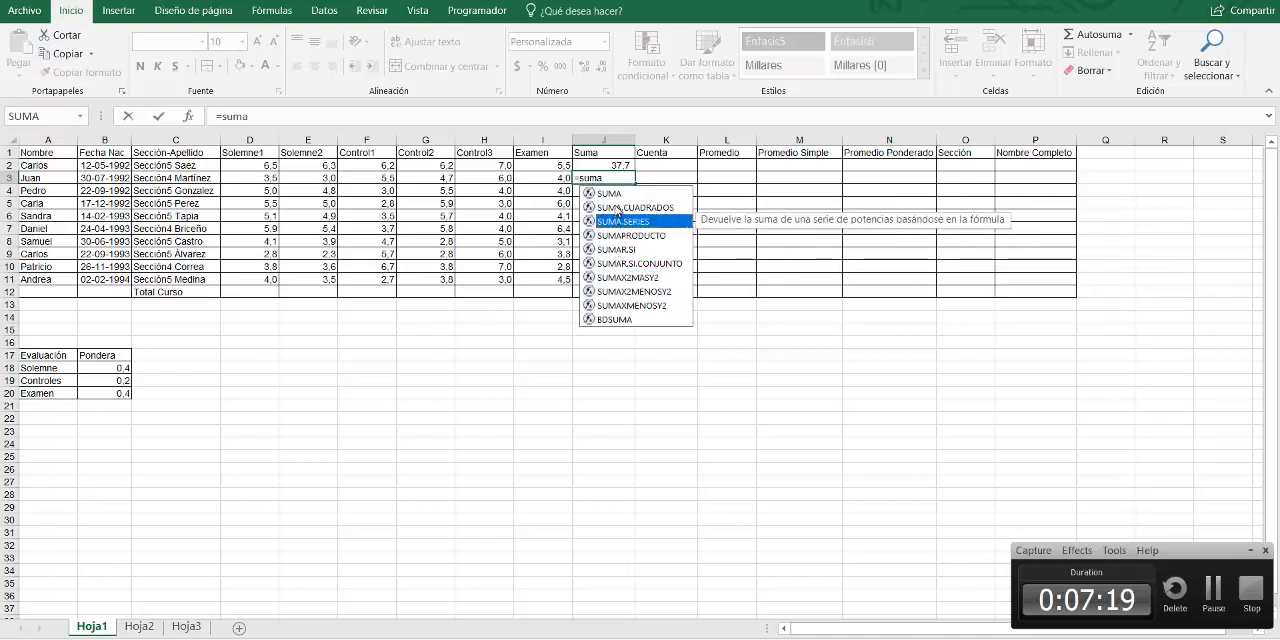
left_click(617, 208)
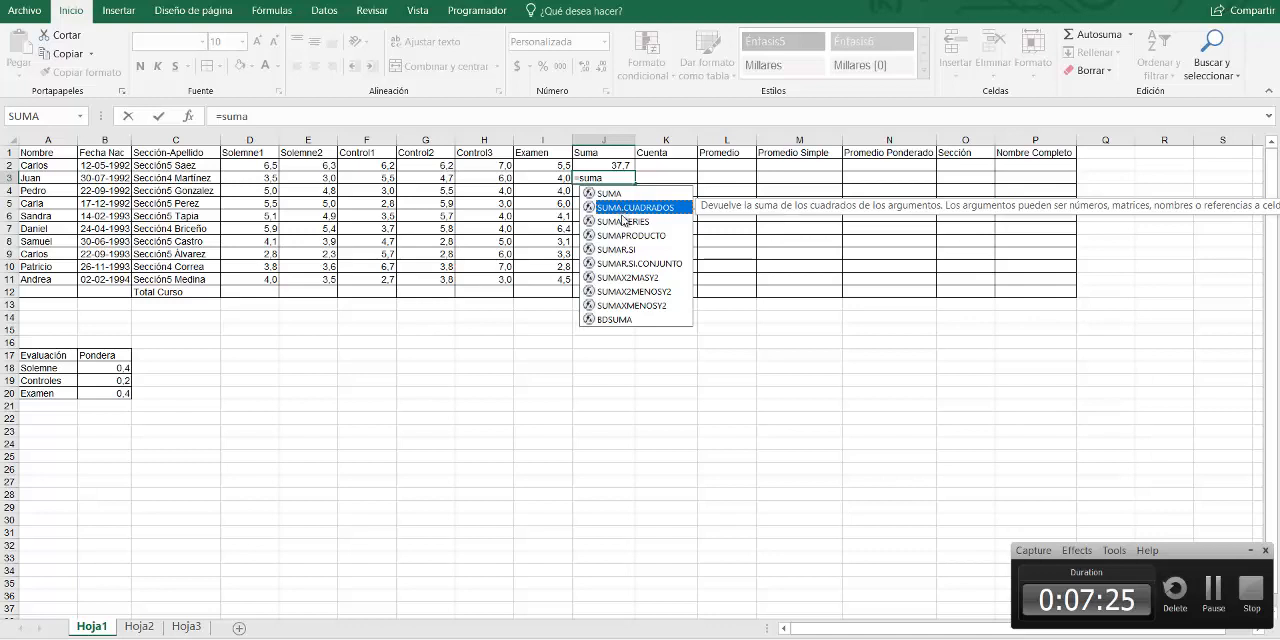
left_click(624, 223)
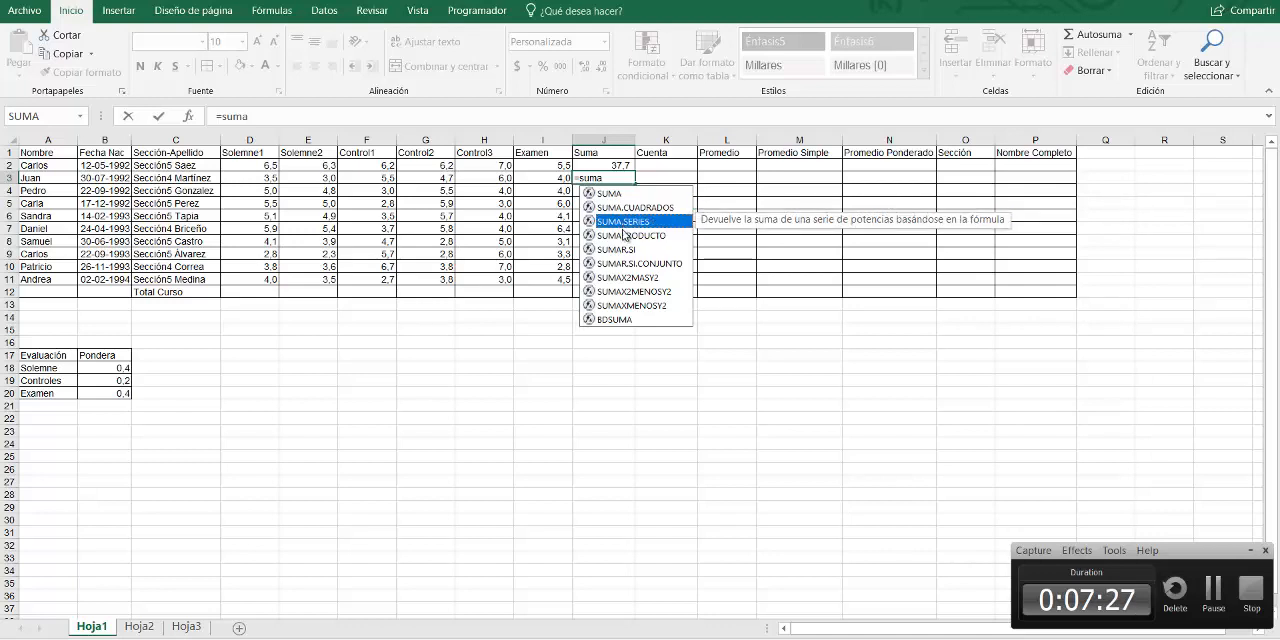
left_click(627, 236)
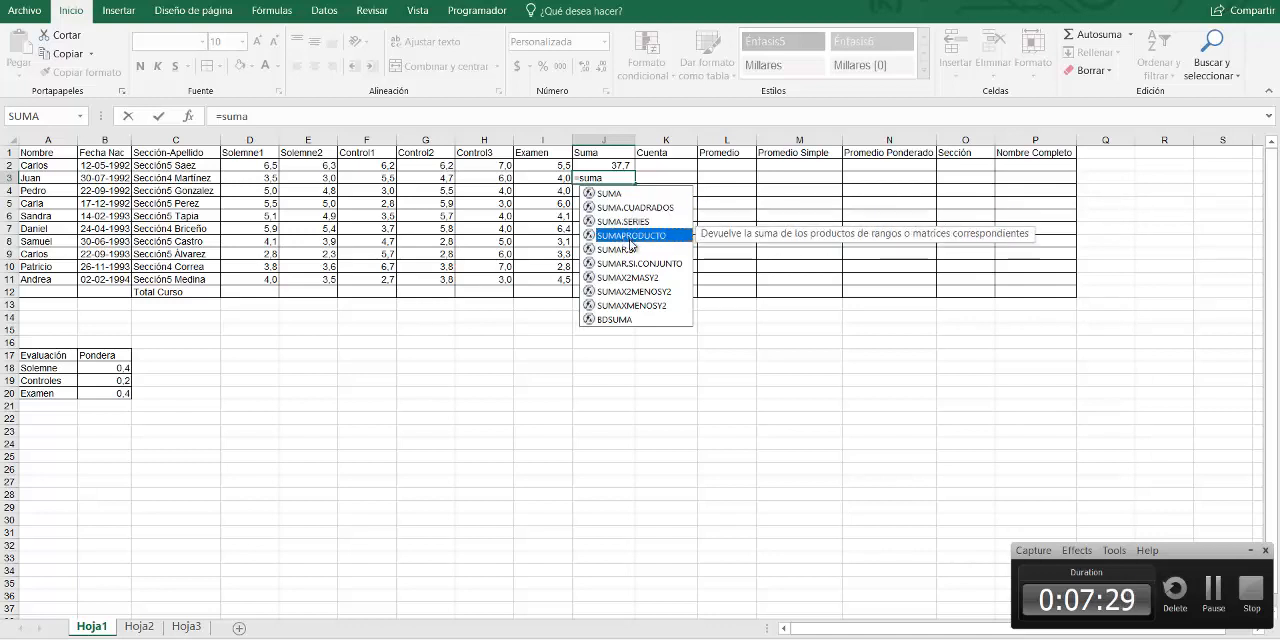
left_click(630, 251)
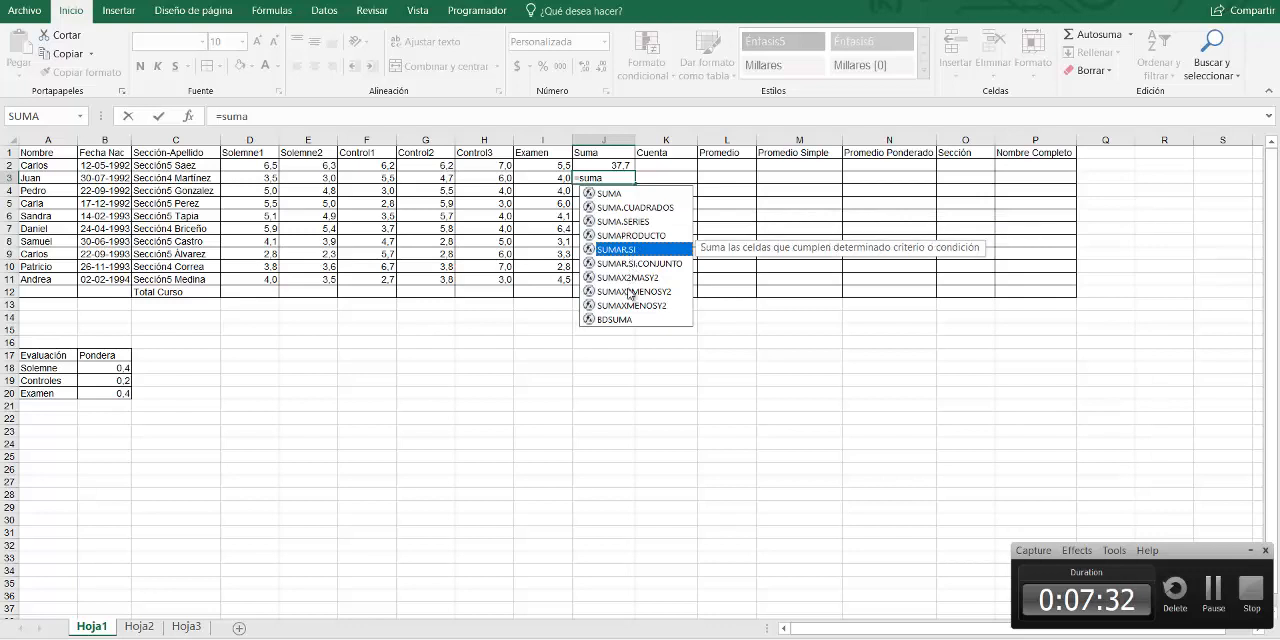
left_click(629, 291)
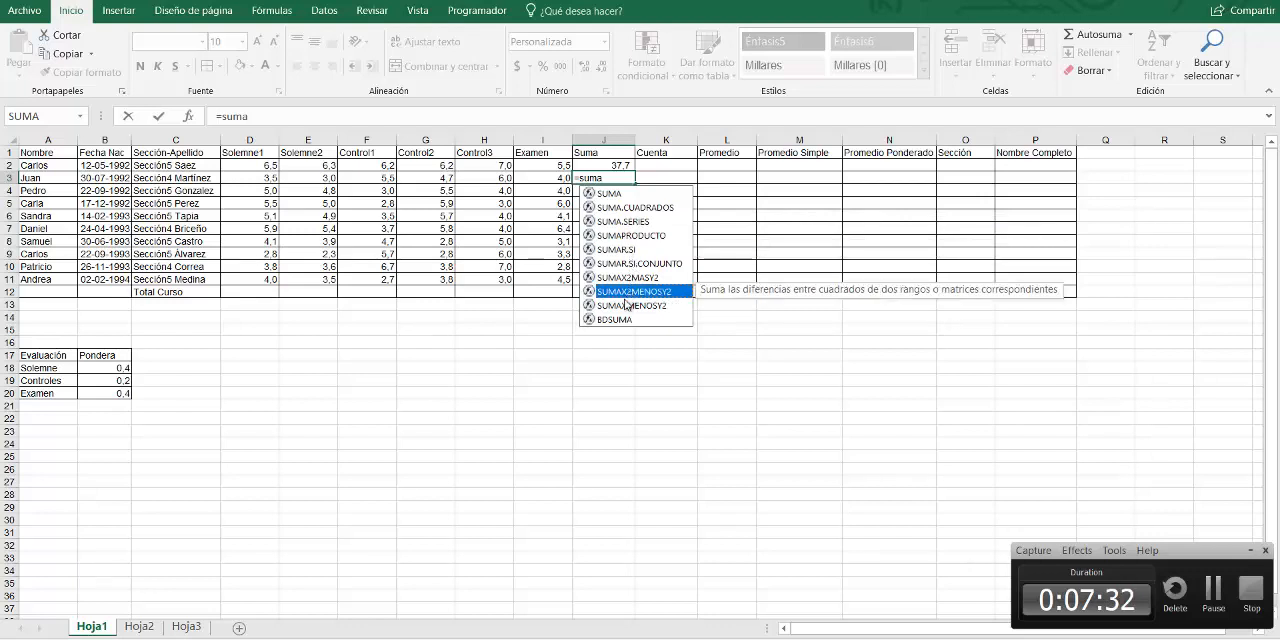
left_click(617, 320)
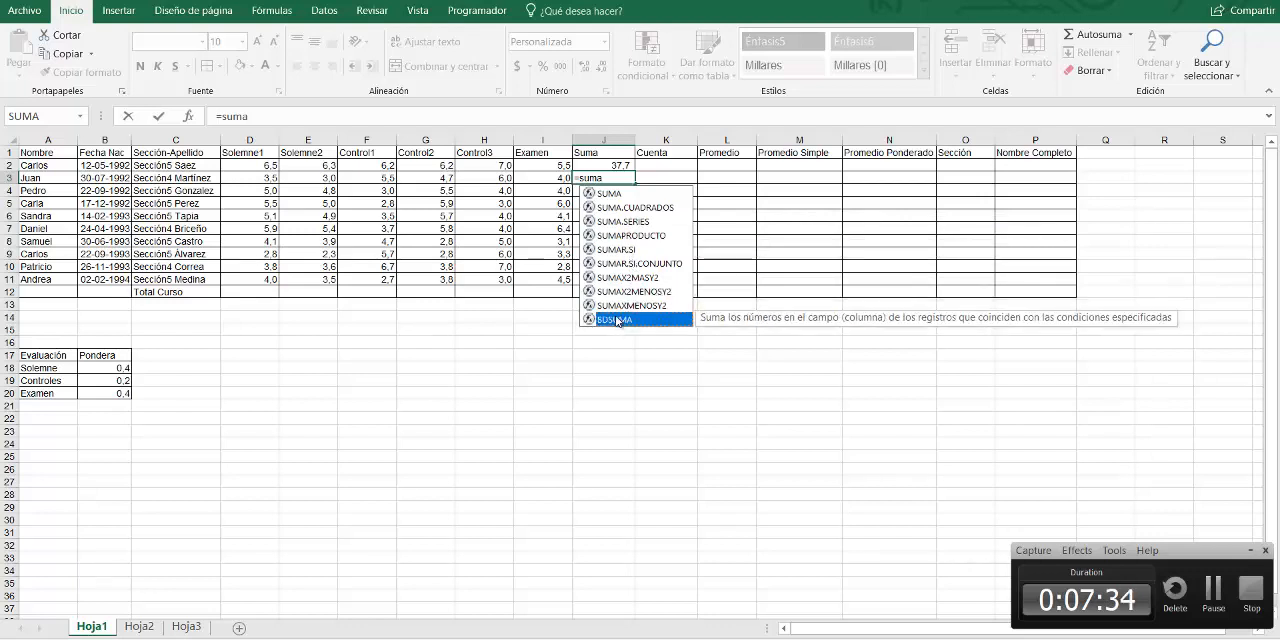
left_click(618, 194)
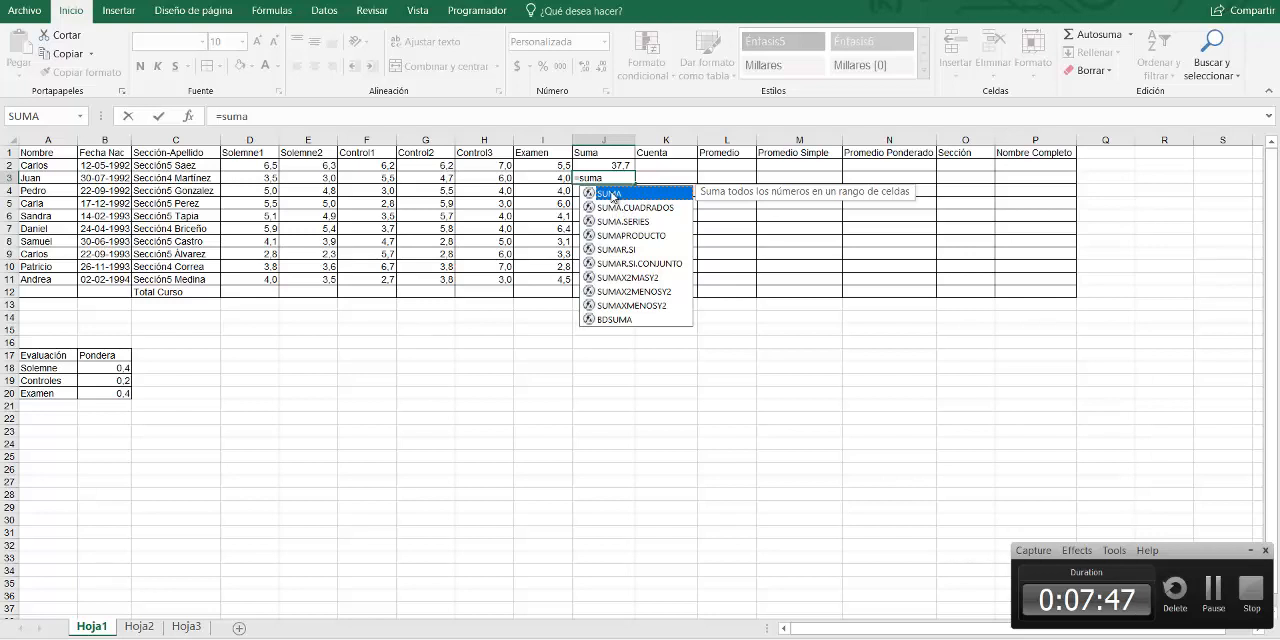
Complete the formula in J3 as =SUMA(D3:I3) to total the grades of the student in row 3
double_click(610, 194)
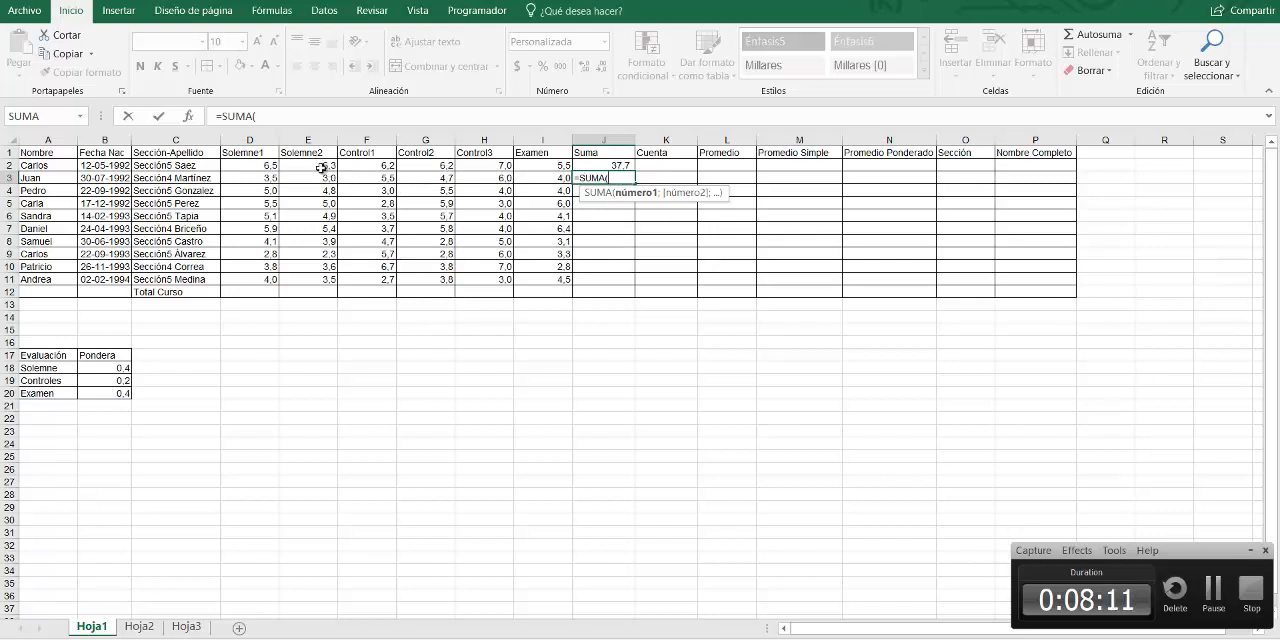
left_click(243, 177)
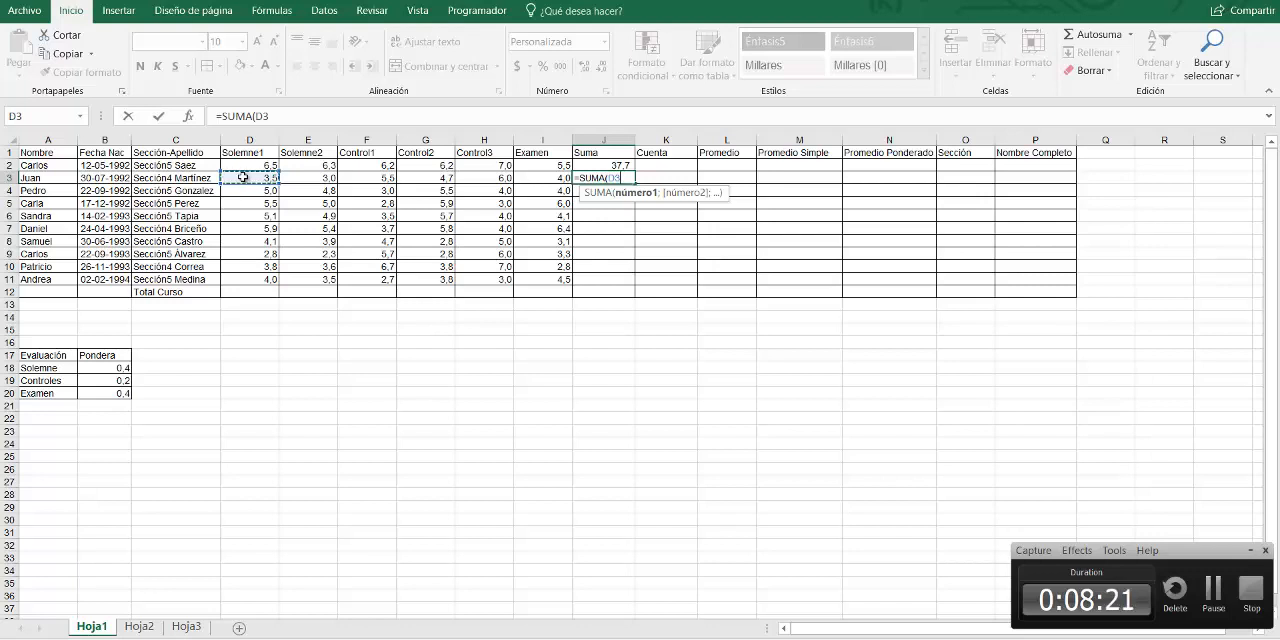
key("shift+Right")
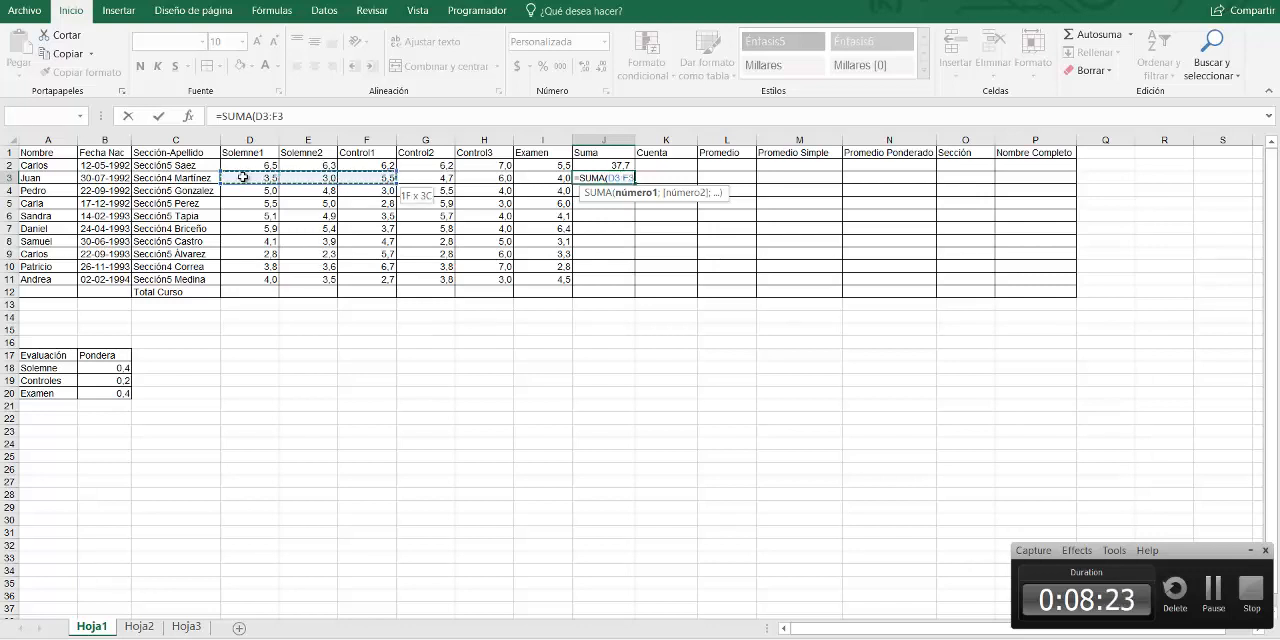
key("shift+Right")
key("shift+Right")
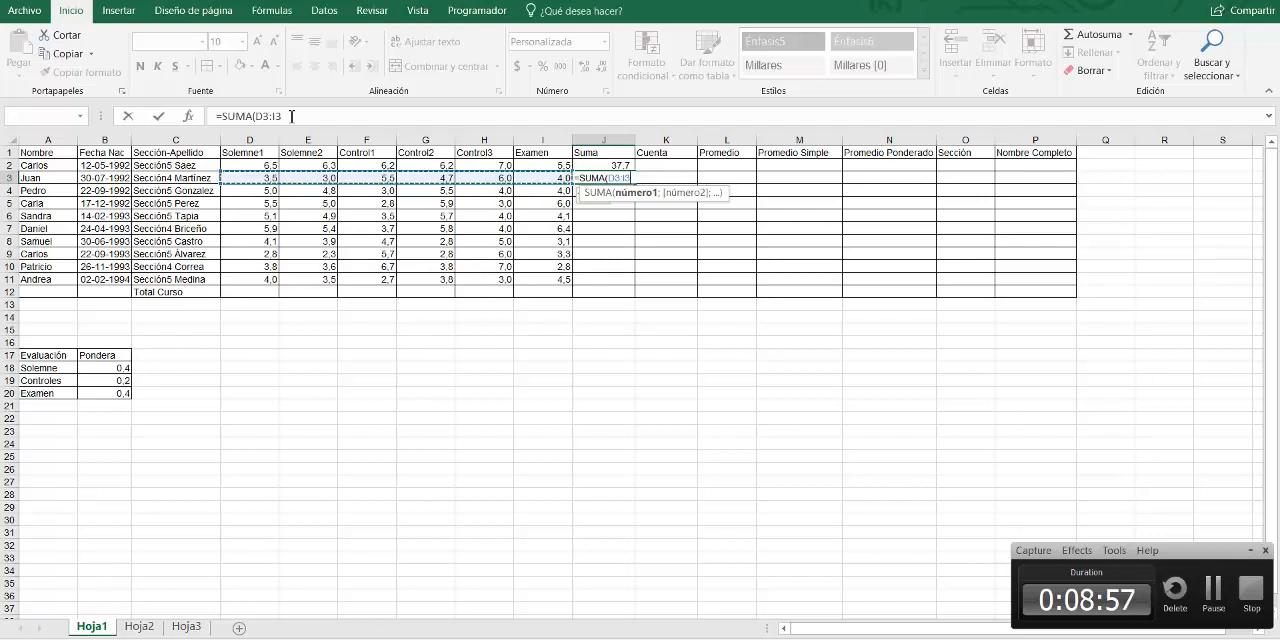
type(")")
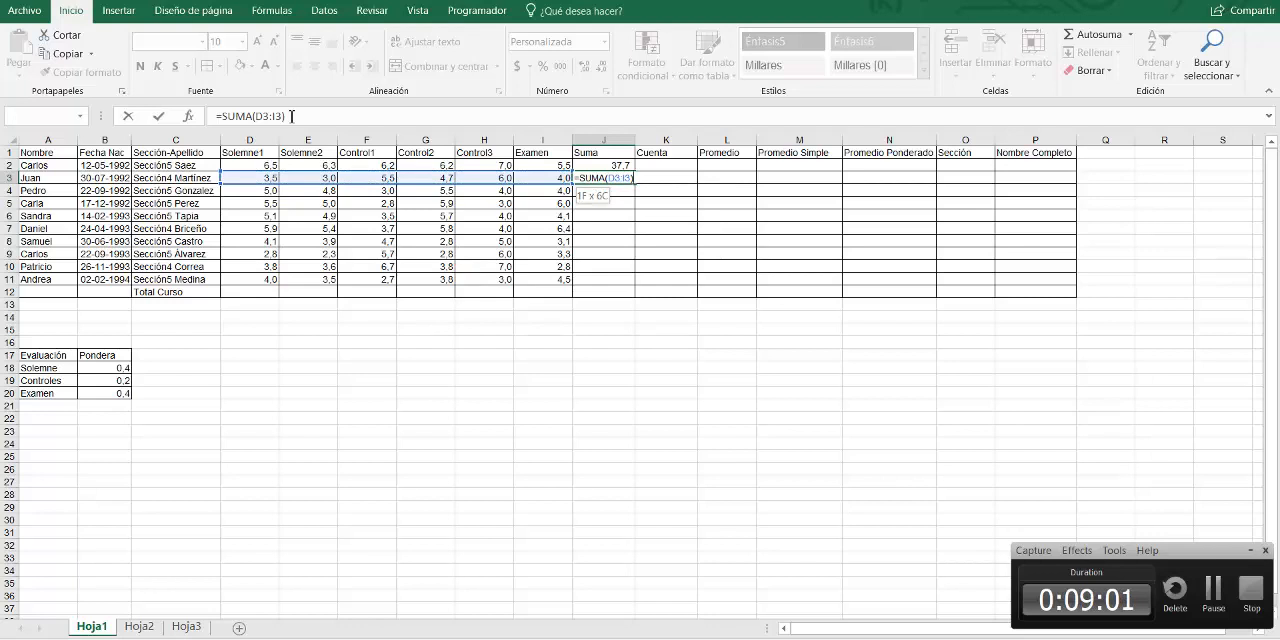
key("Return")
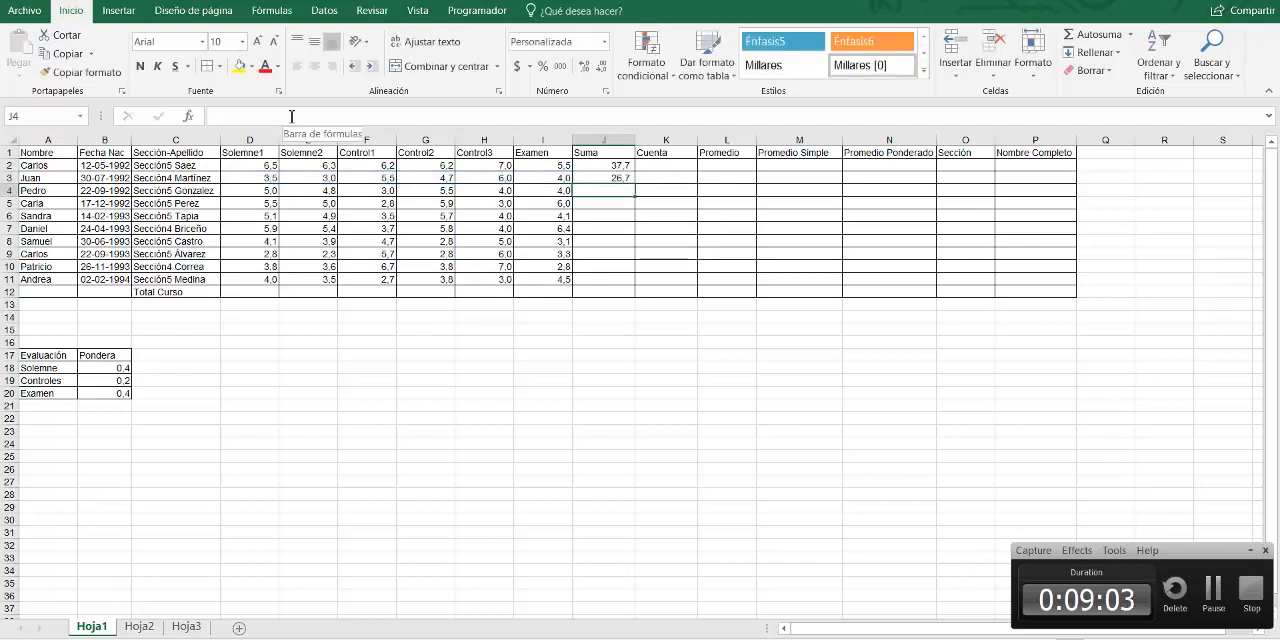
Check the formula in J3 against each grade cell it covers, from D3 to I3
left_click(588, 176)
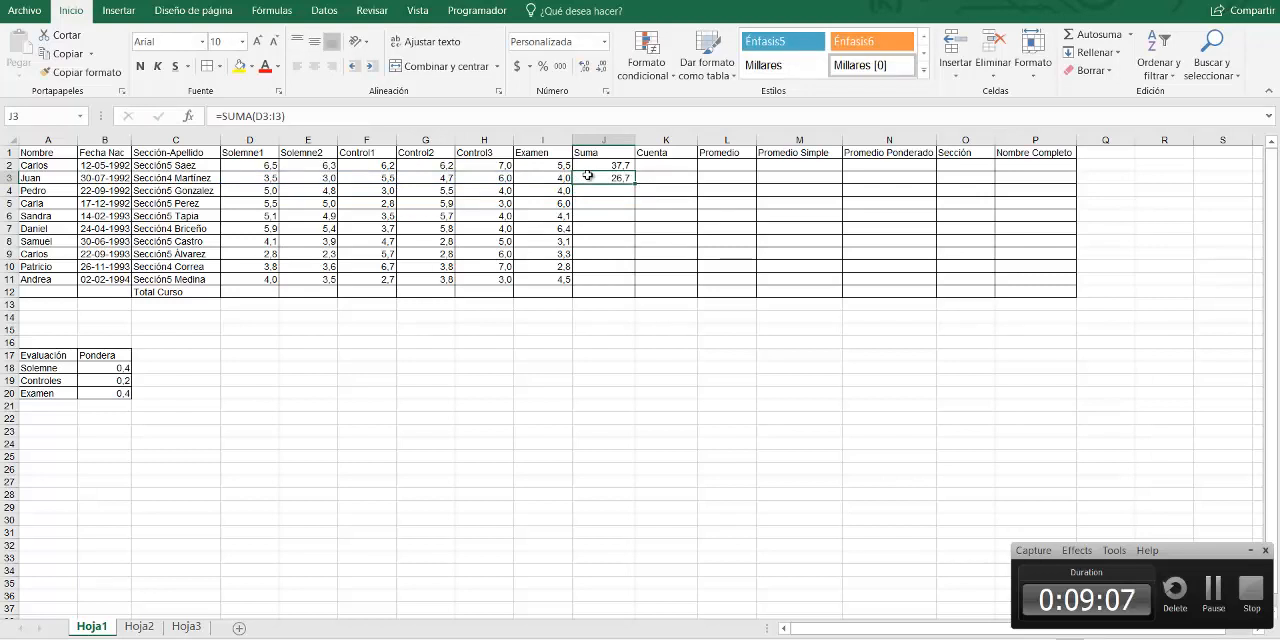
left_click(264, 178)
left_click(330, 177)
left_click(350, 178)
left_click(408, 178)
left_click(476, 181)
left_click(540, 180)
left_click(607, 177)
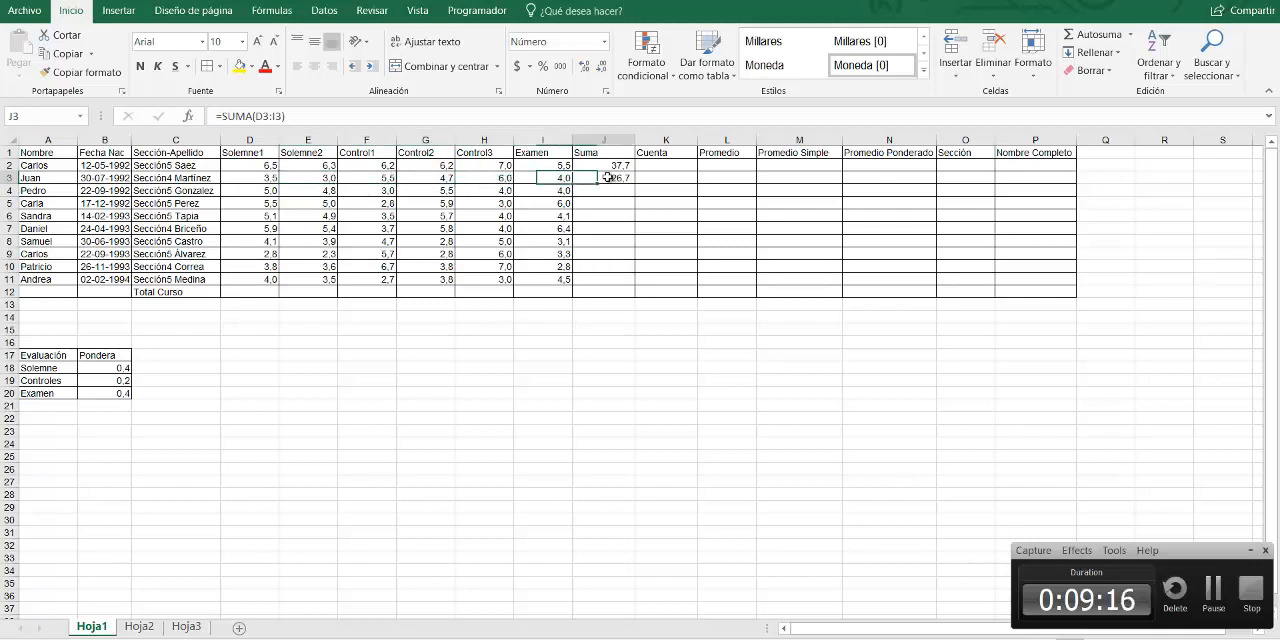
Total the grades in row 4 by entering +SUMA(D4:I4) in J4, and check the stored formula
left_click(614, 189)
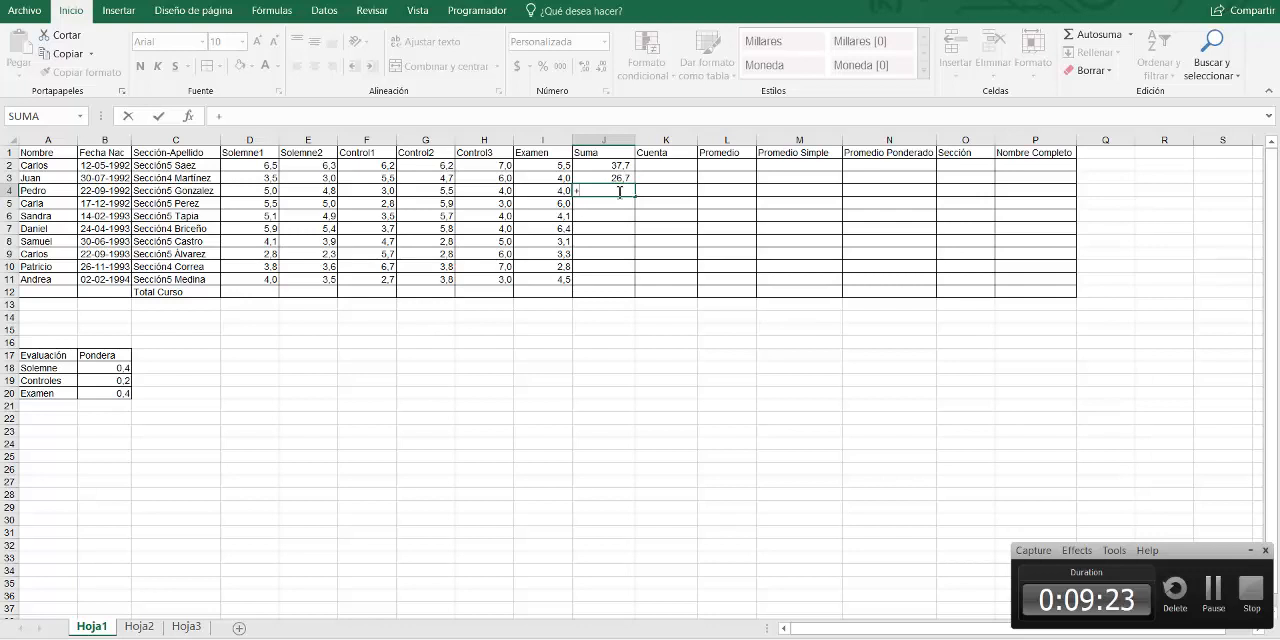
type("suma")
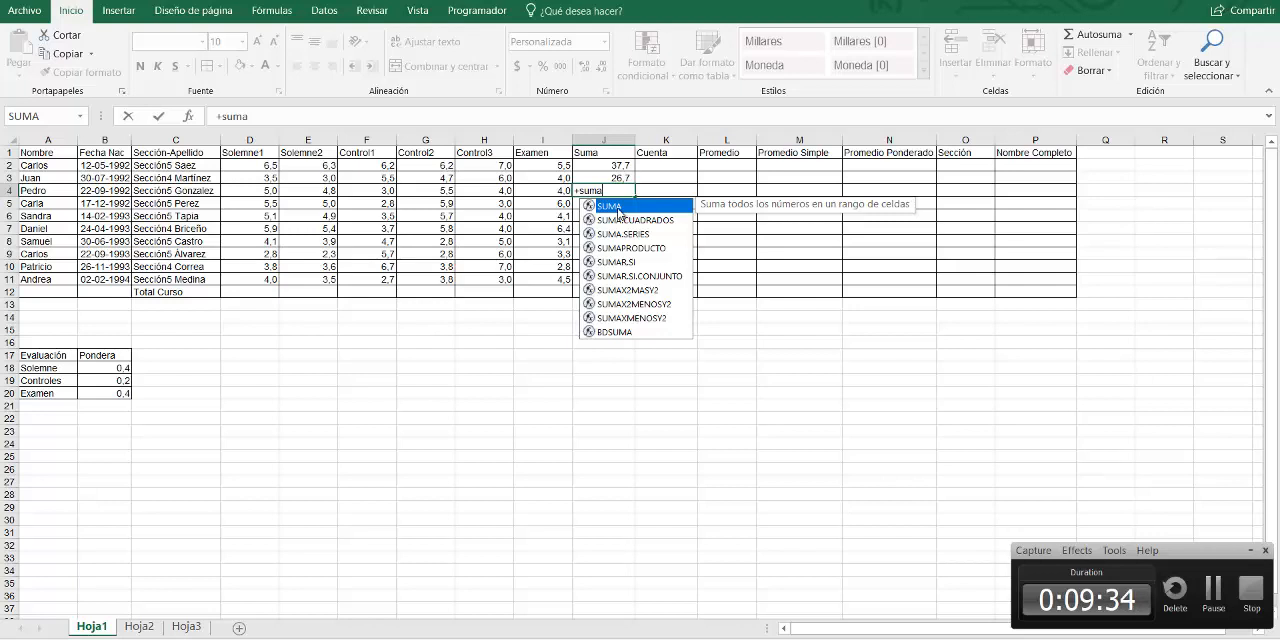
double_click(615, 207)
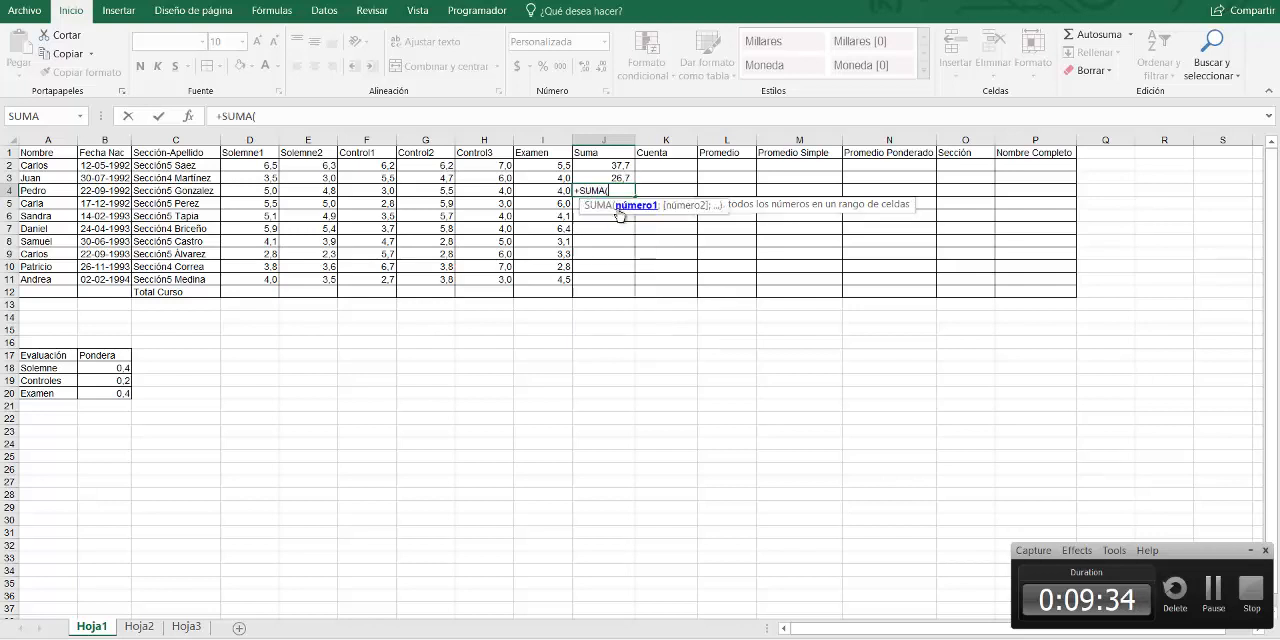
left_click(245, 190)
left_click_drag(276, 190, 535, 190)
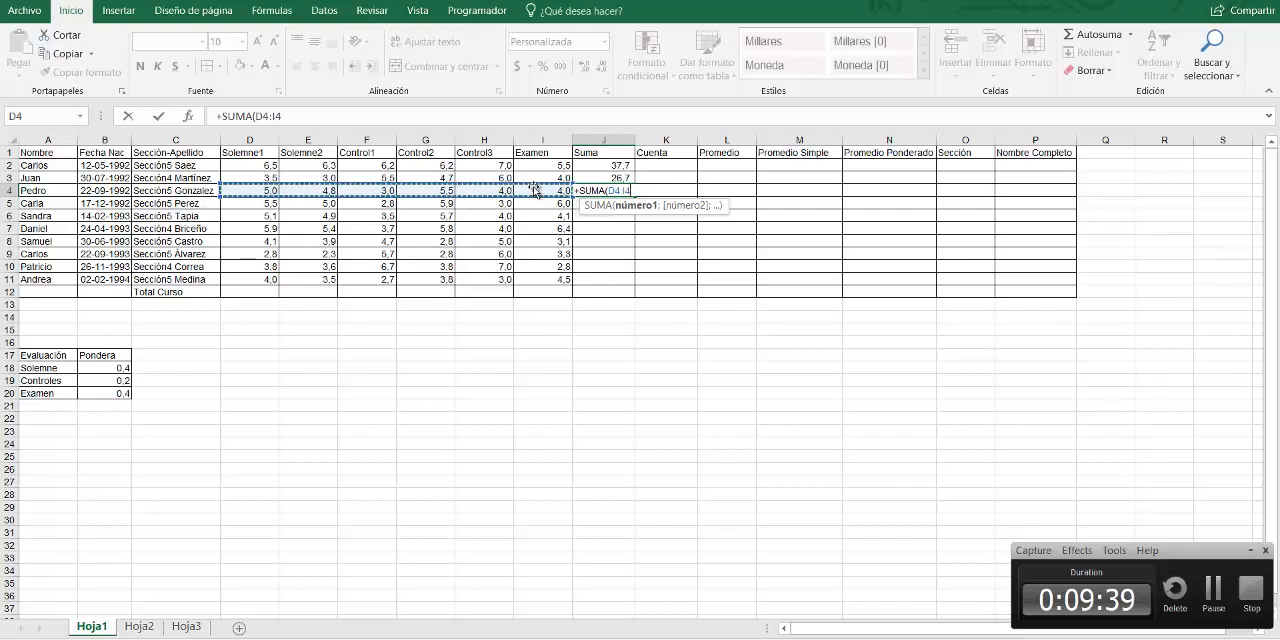
type(")")
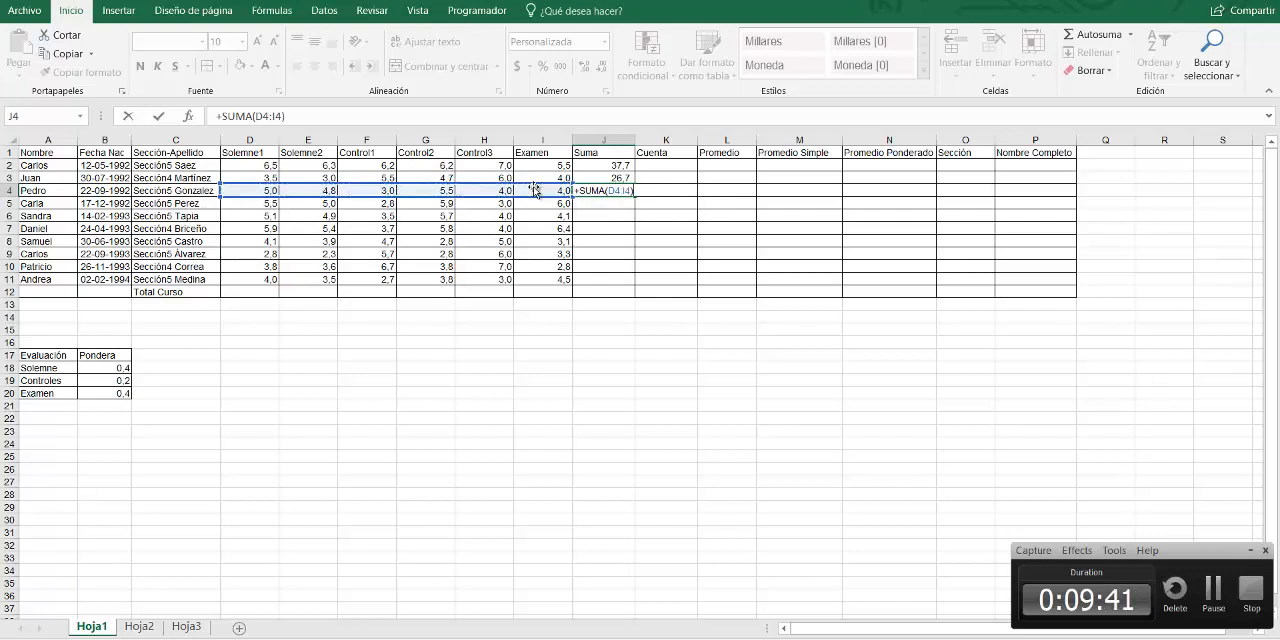
key("Return")
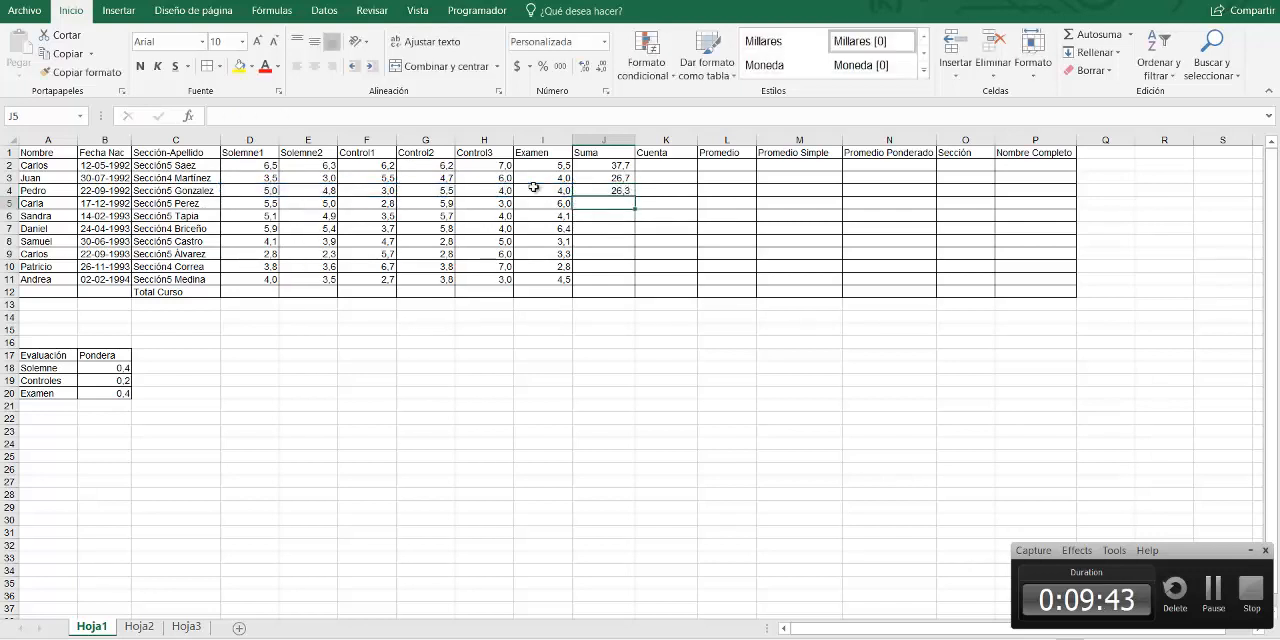
left_click(612, 188)
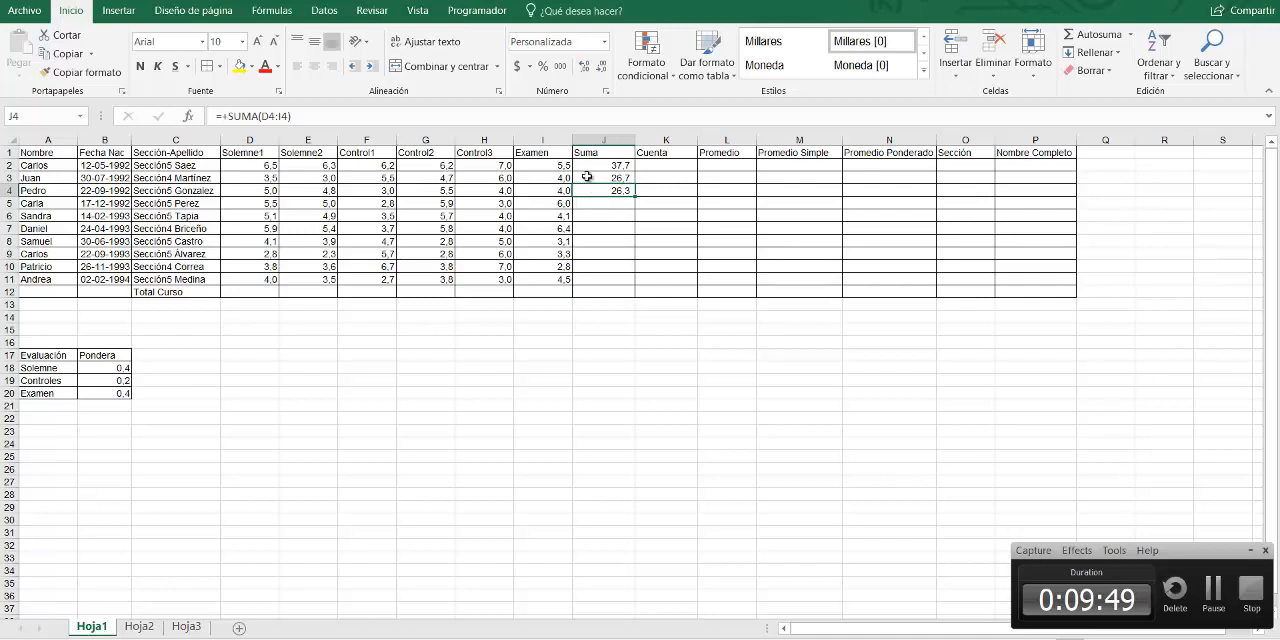
Replace the cell-by-cell addition in J2 with the function formula +SUMA(D2:I2)
left_click(587, 165)
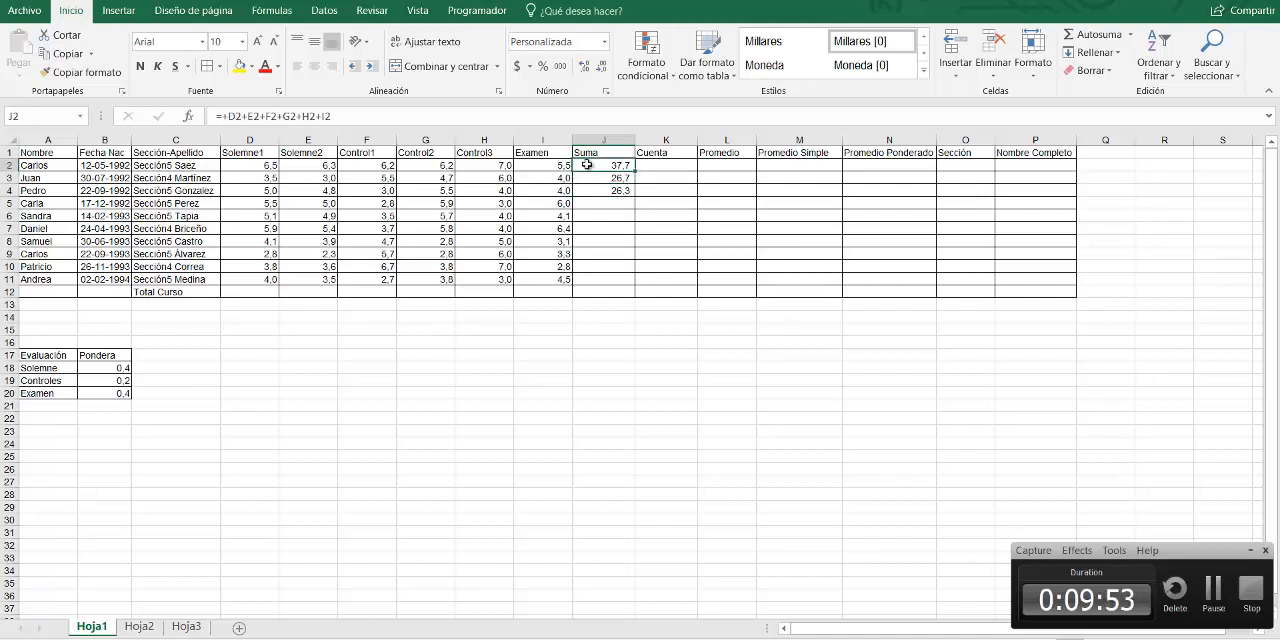
type("+sum")
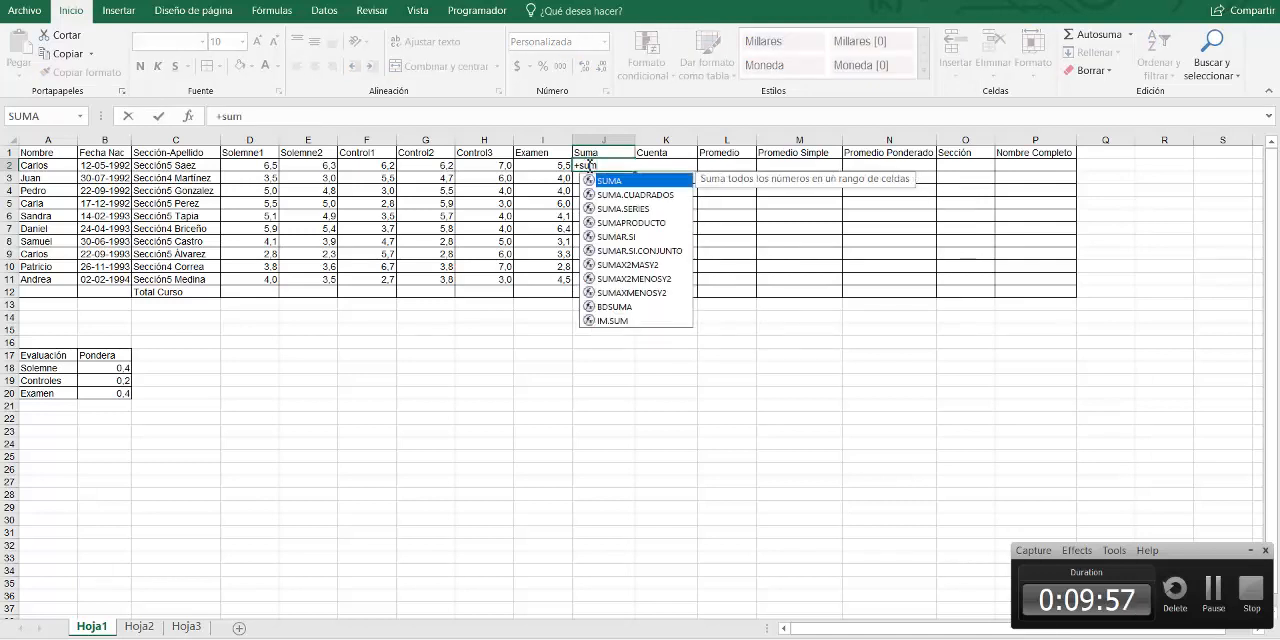
key("Tab")
left_click_drag(239, 166, 531, 166)
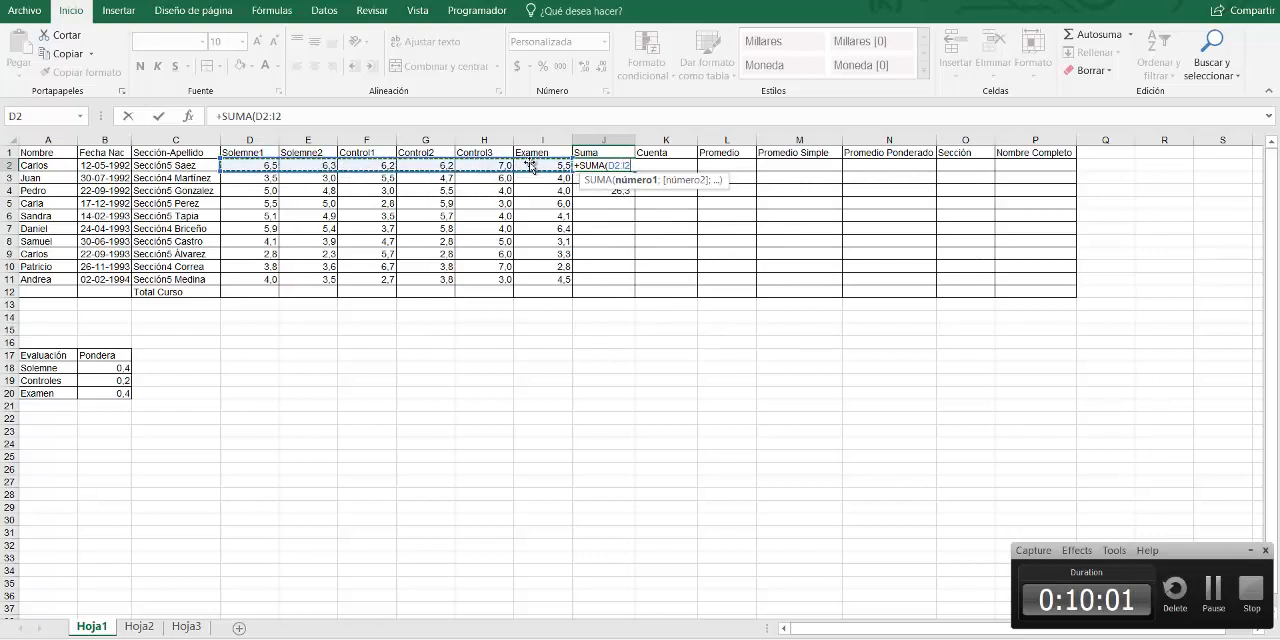
key("Return")
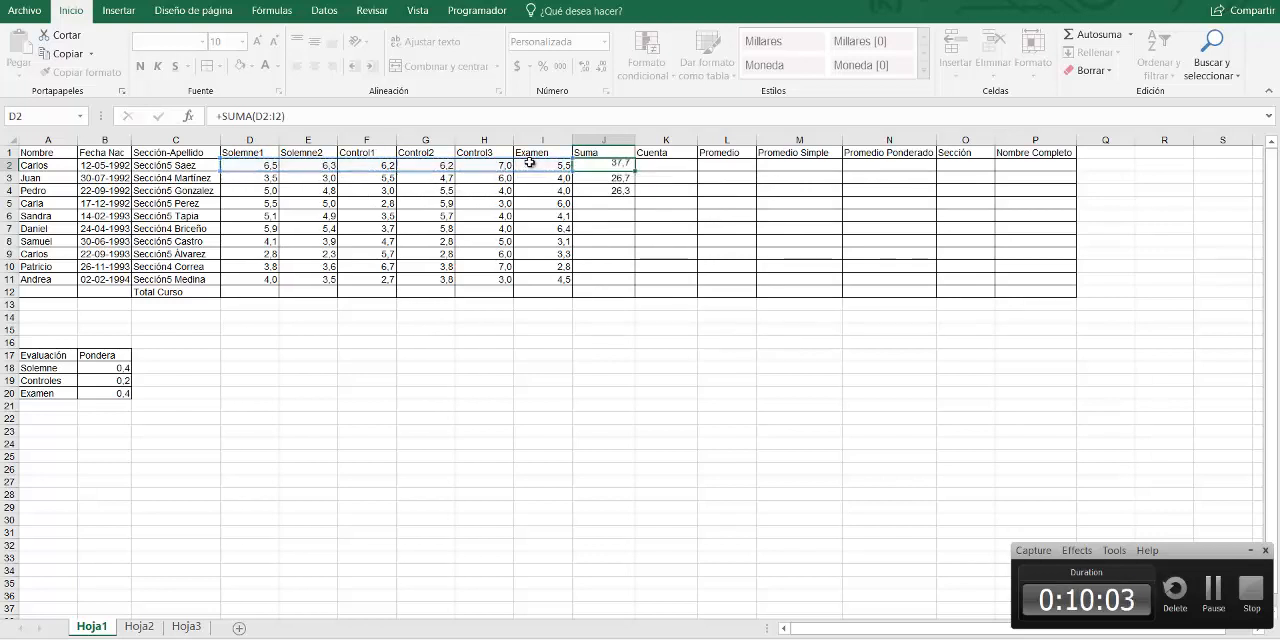
Review the formulas in J2, J3 and J4 and go through the Suma cells from J5 to J10
left_click(608, 165)
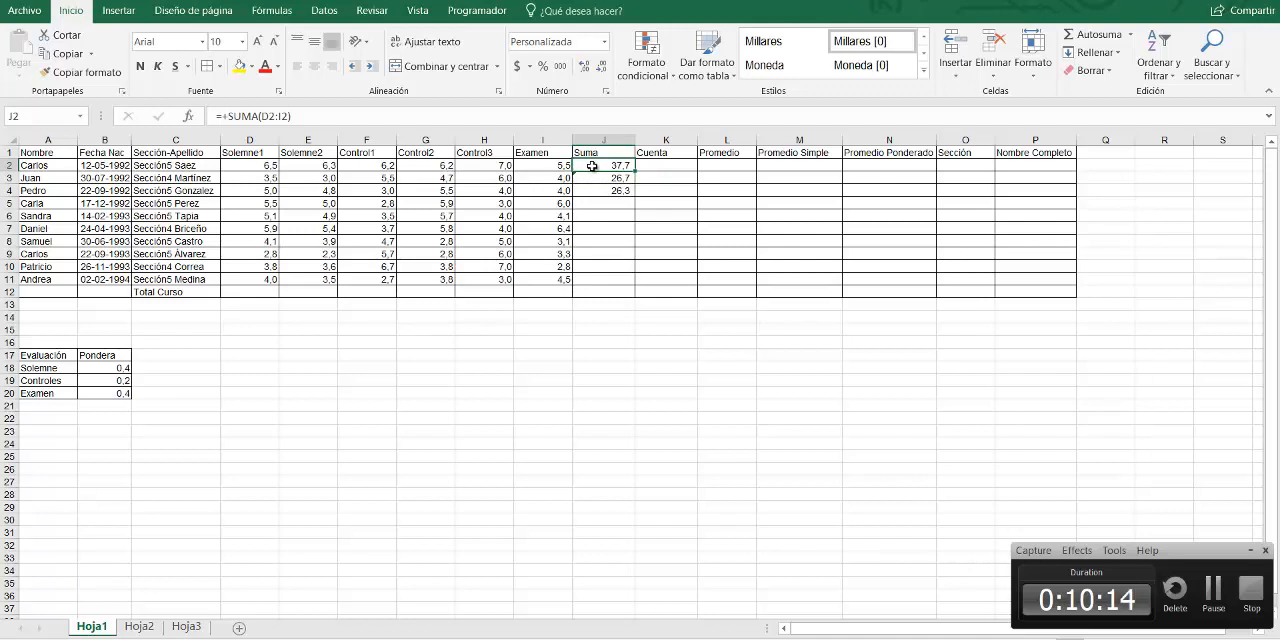
left_click(594, 177)
left_click(596, 189)
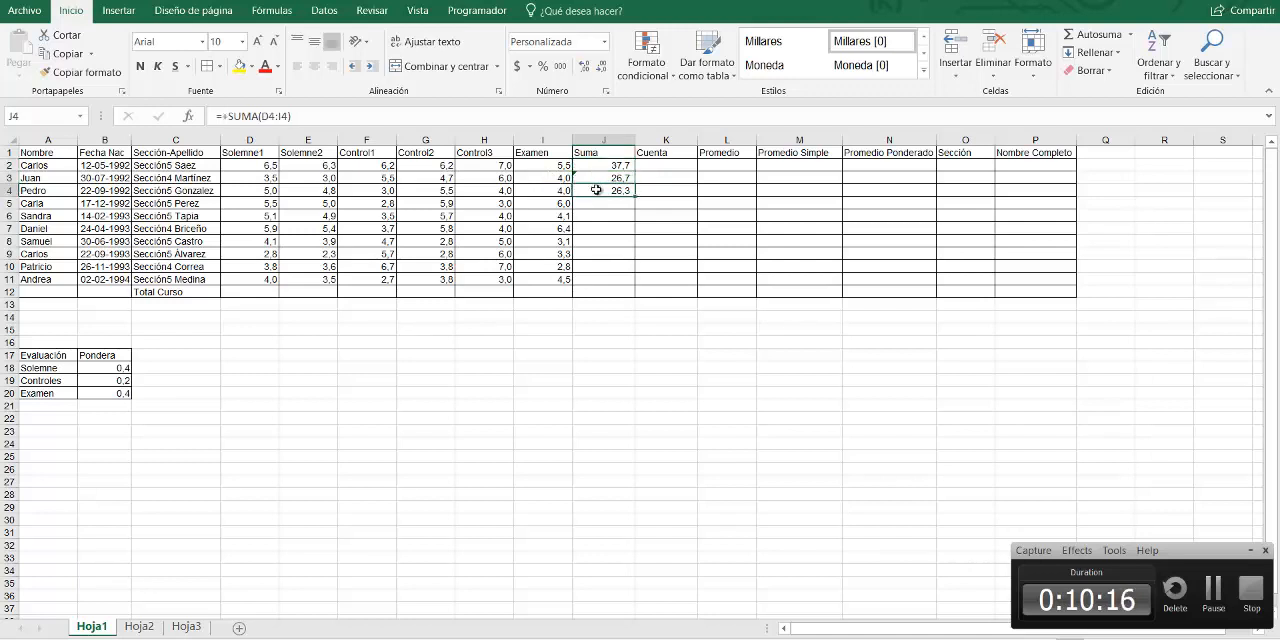
left_click(596, 204)
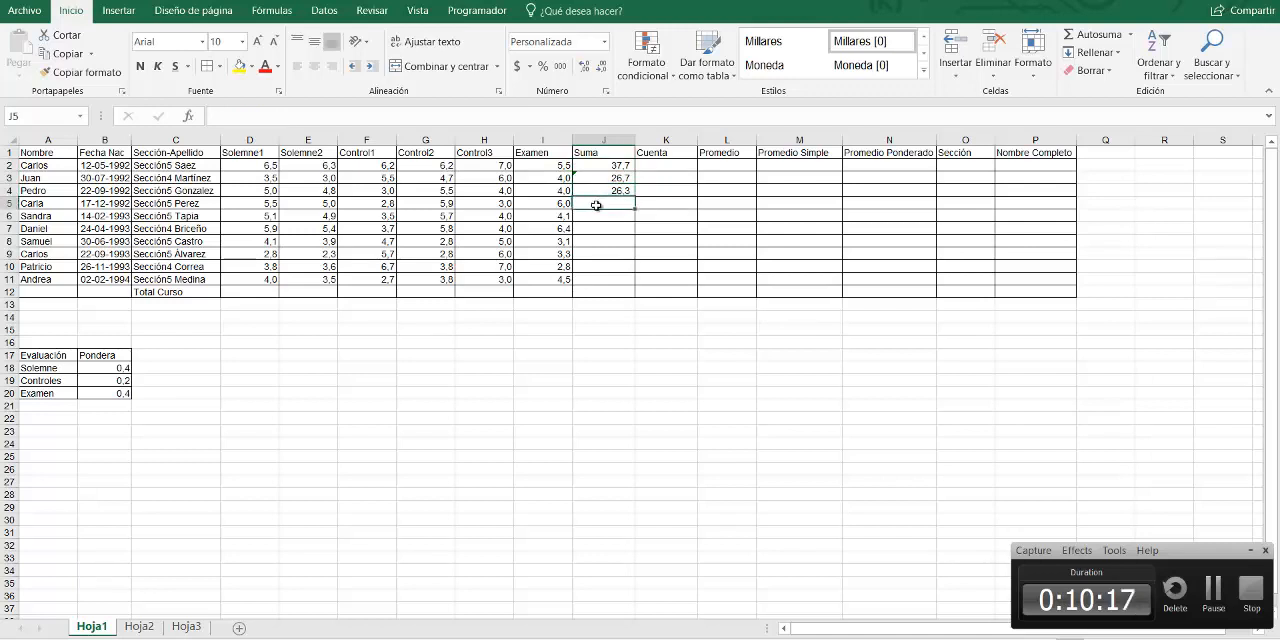
left_click(596, 216)
left_click(596, 228)
left_click(596, 241)
left_click(596, 254)
left_click(597, 266)
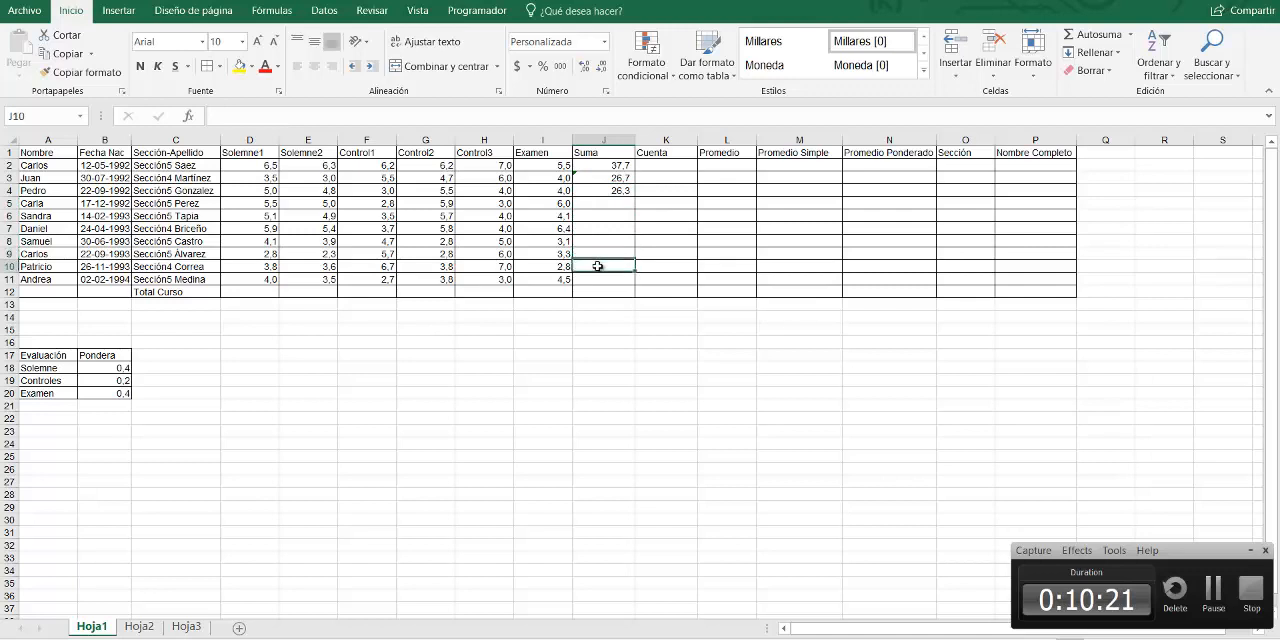
left_click(611, 165)
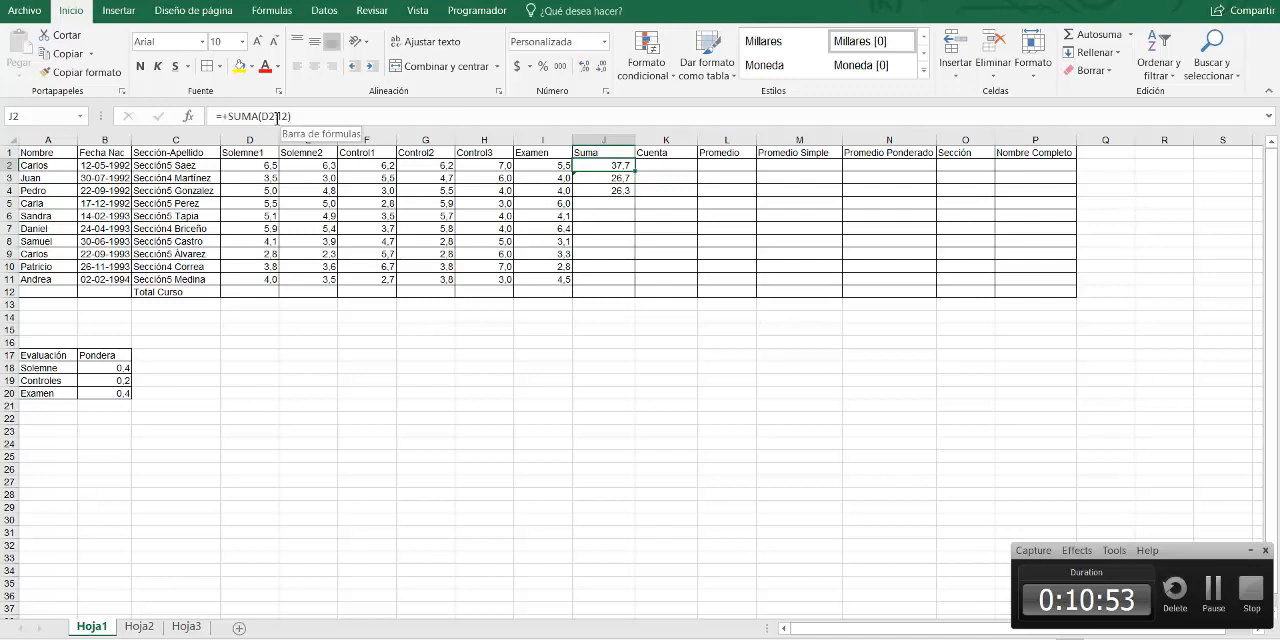
left_click(603, 178)
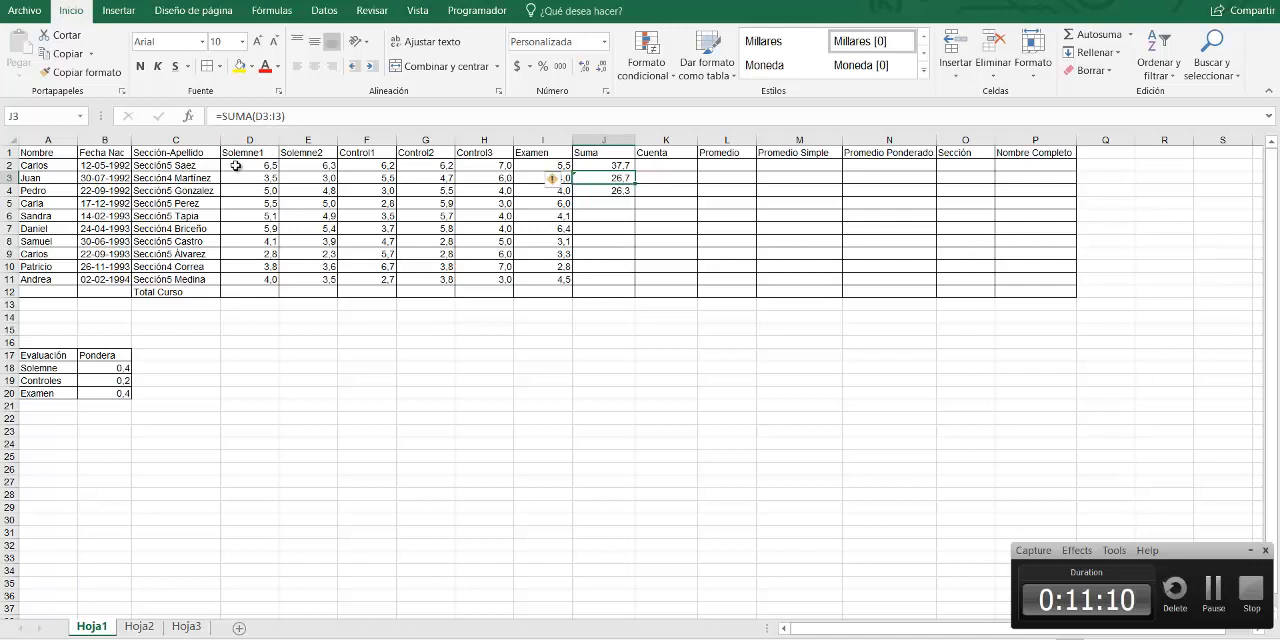
Compare the grade ranges in rows 2, 3 and 4, columns D to I, with the SUMA formulas in J3 and J4
left_click_drag(236, 165, 534, 166)
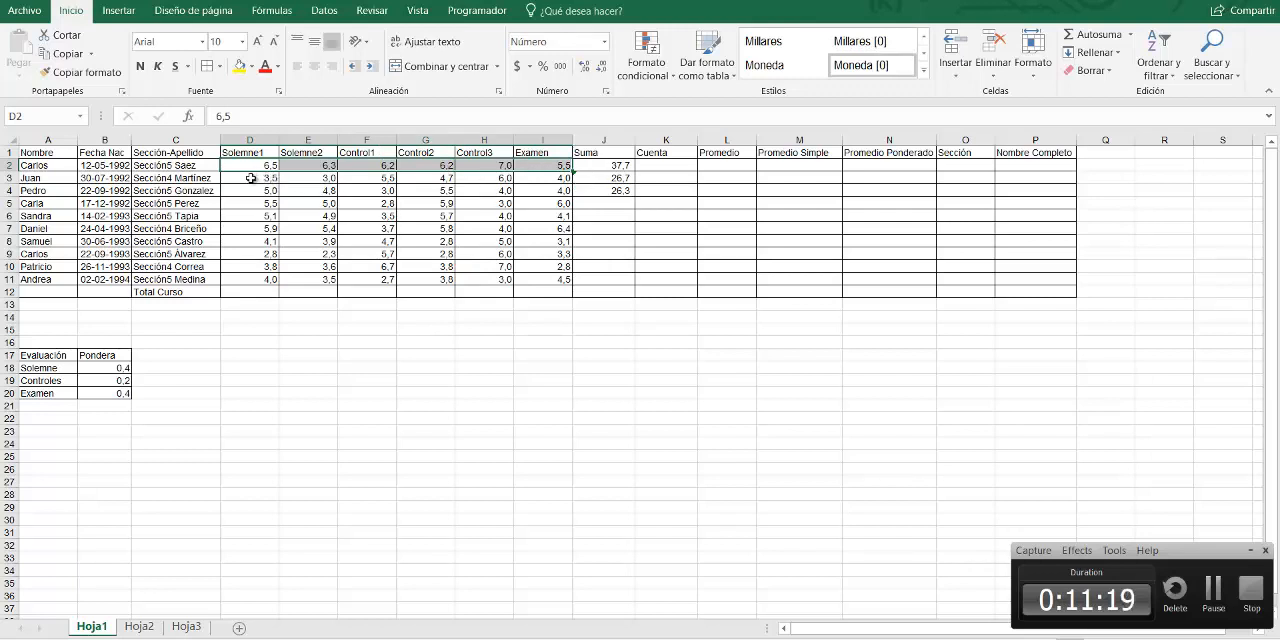
left_click_drag(251, 178, 545, 178)
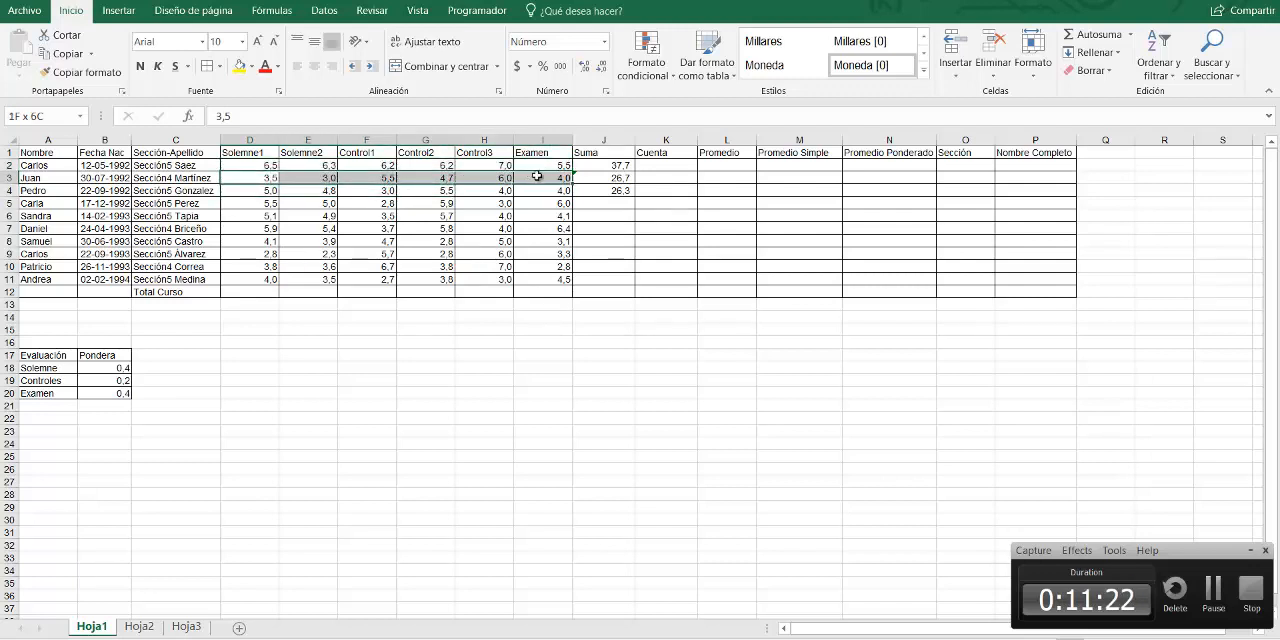
left_click(620, 179)
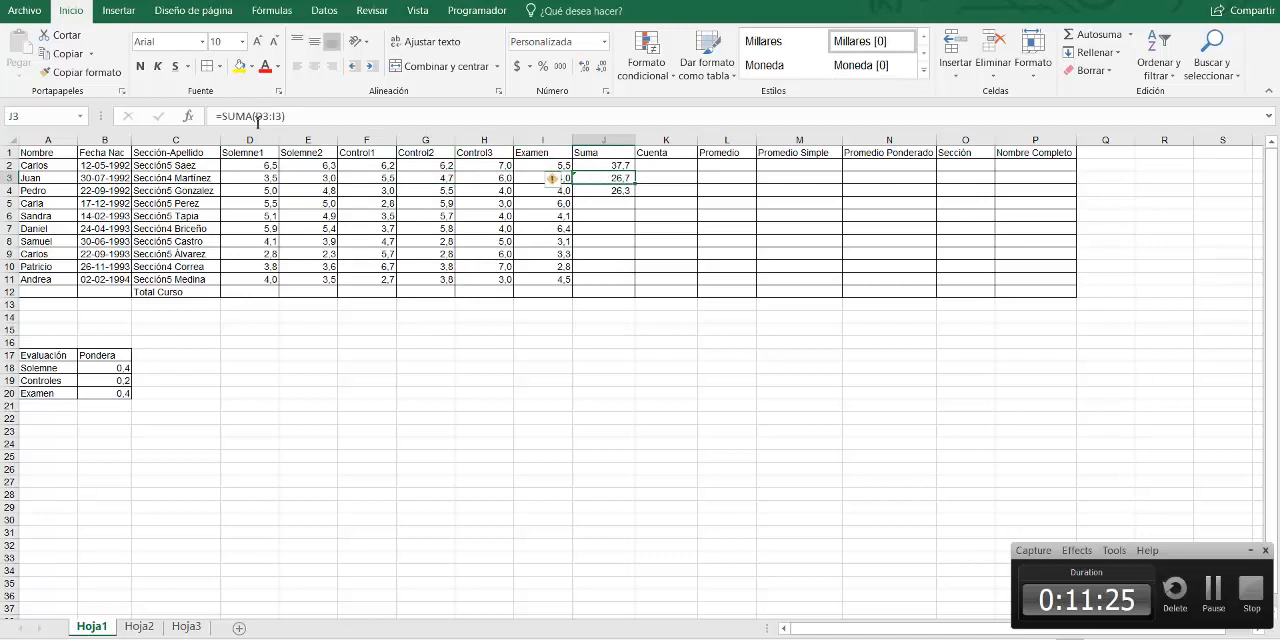
left_click(606, 190)
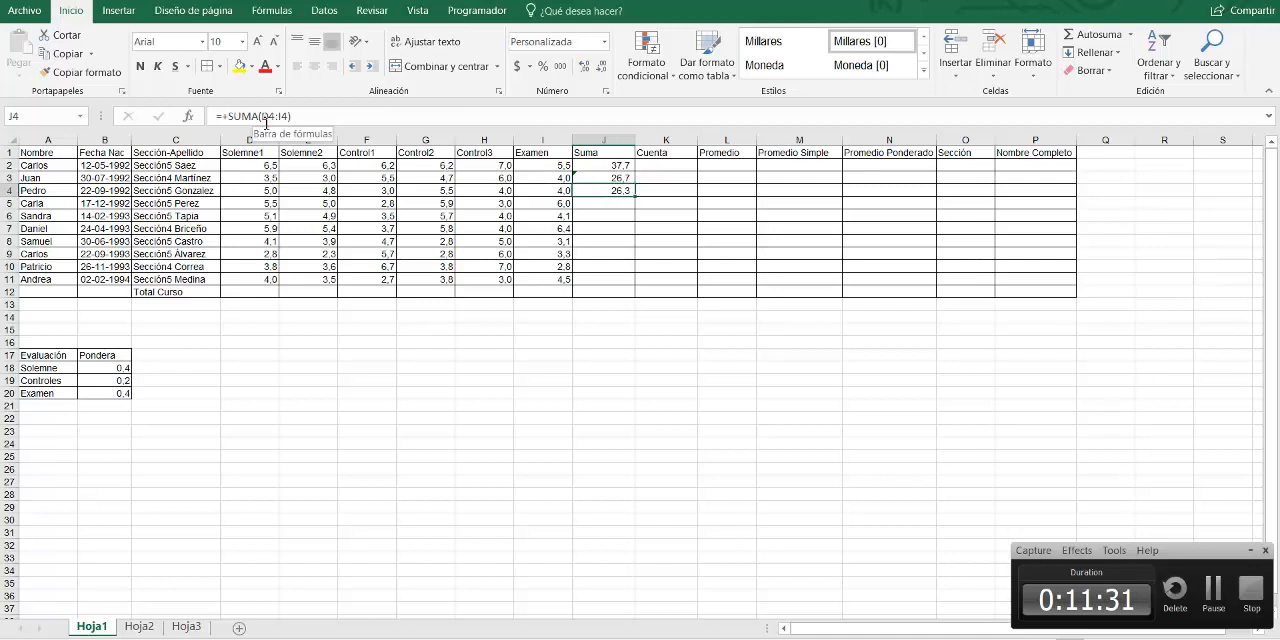
left_click_drag(245, 190, 555, 190)
left_click(630, 190)
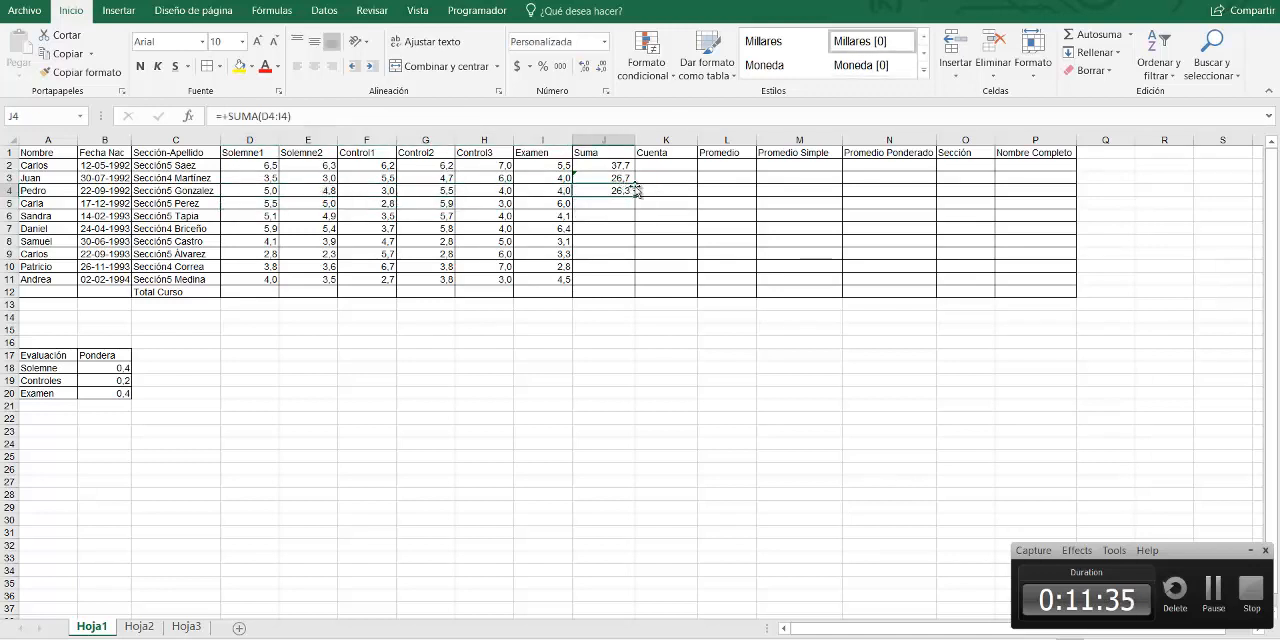
Copy the SUMA formula from J2 down the Suma column through J11
left_click(619, 165)
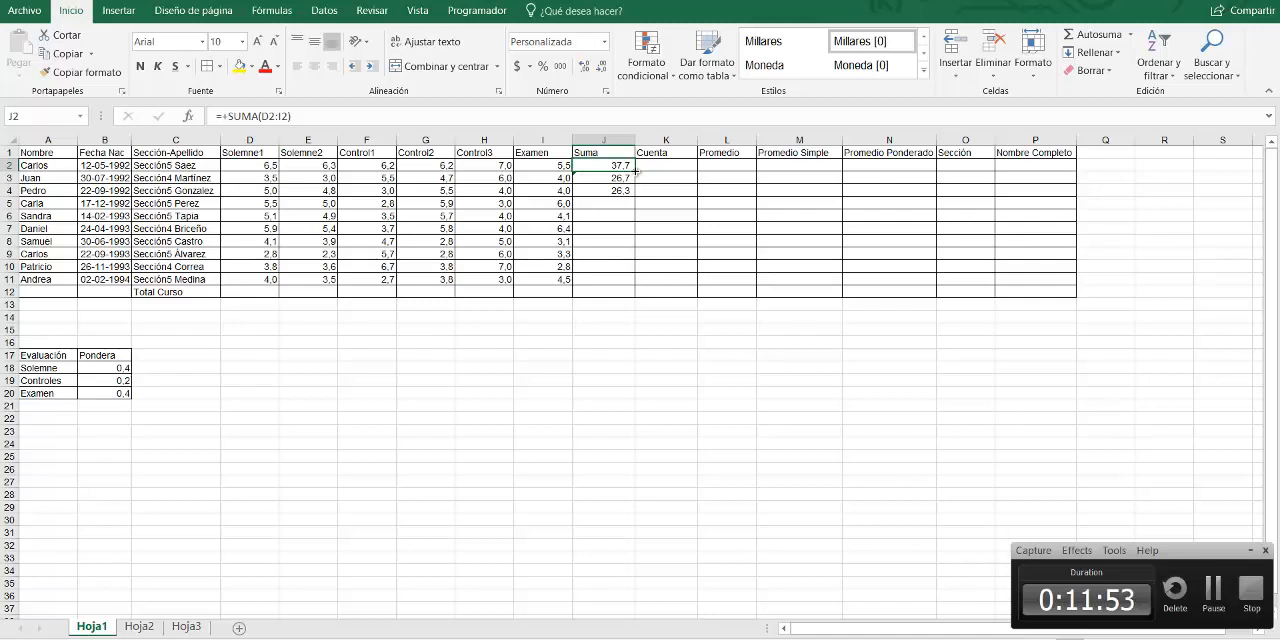
left_click_drag(635, 172, 632, 282)
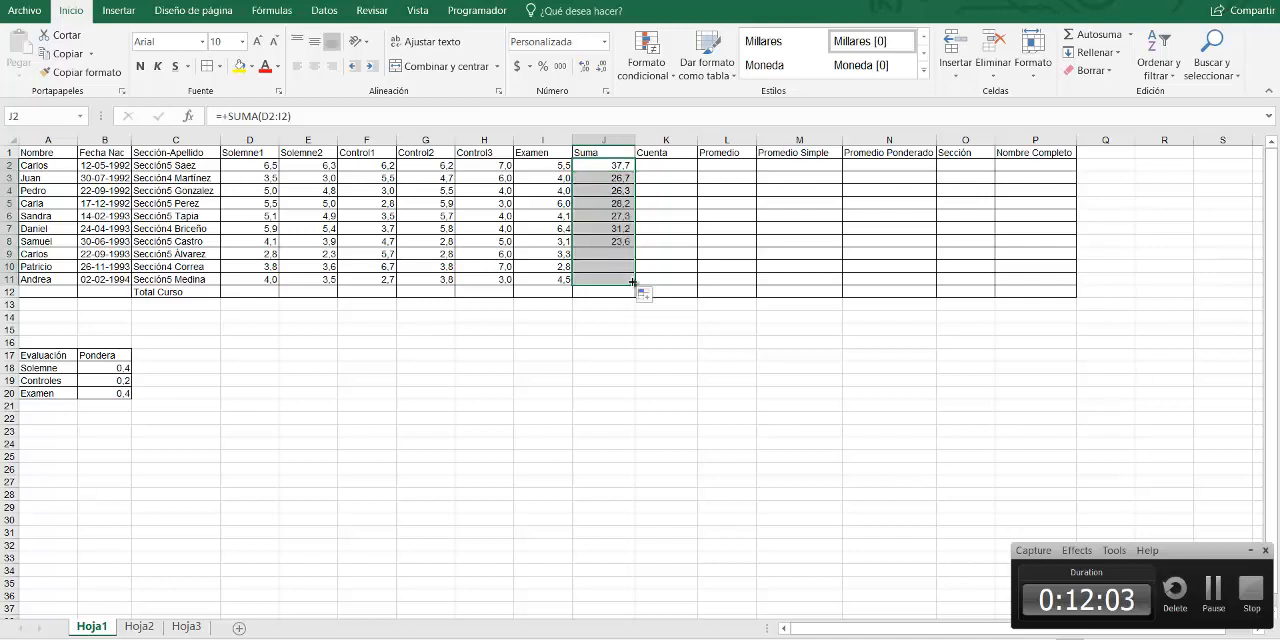
left_click(597, 325)
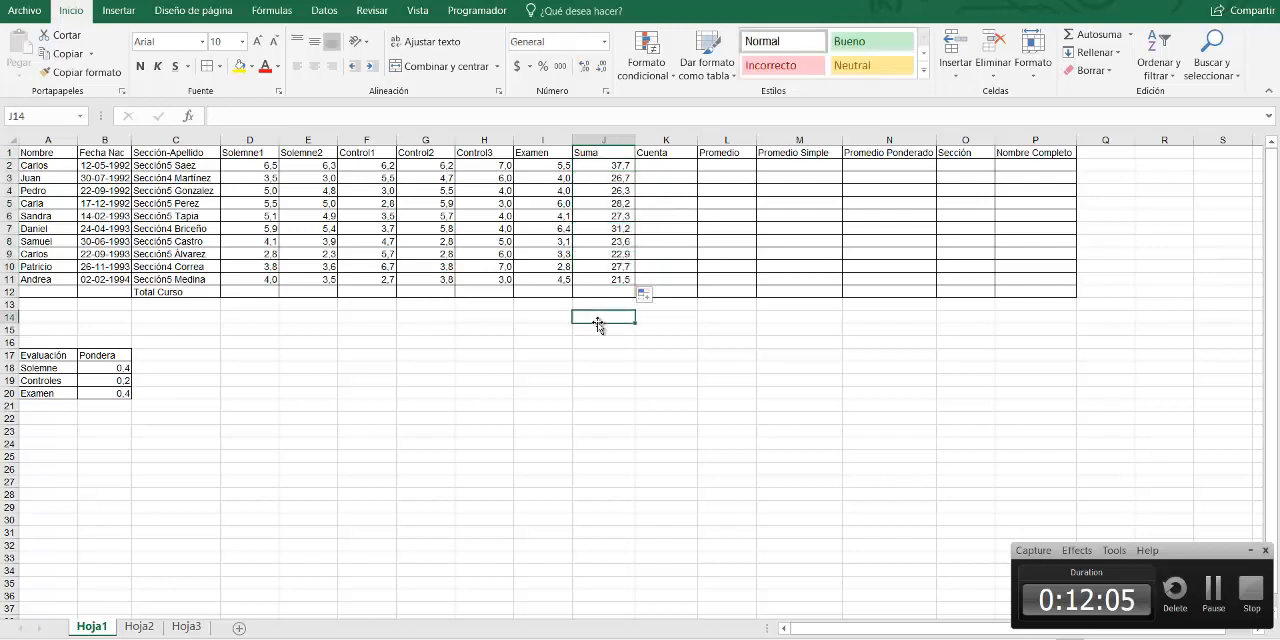
Check the row references of the copied formulas in the Suma cells from J2 to J8
left_click(612, 163)
left_click(612, 177)
left_click(612, 190)
left_click(612, 203)
left_click(612, 217)
left_click(612, 229)
left_click(612, 241)
left_click(611, 190)
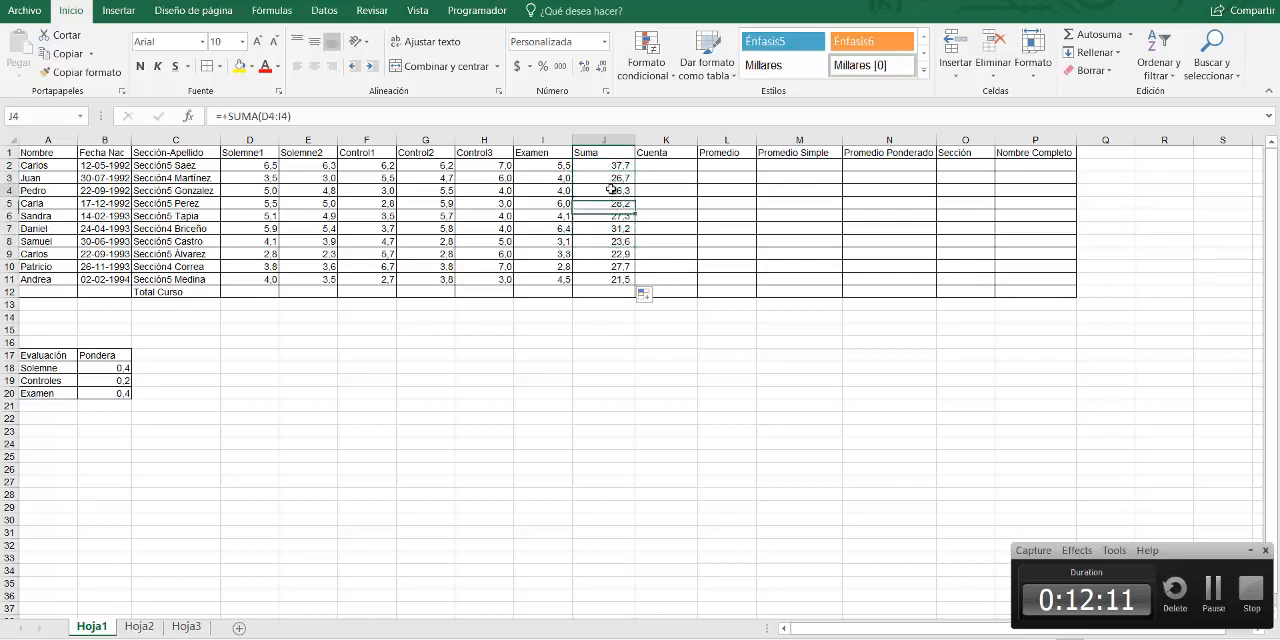
left_click(612, 200)
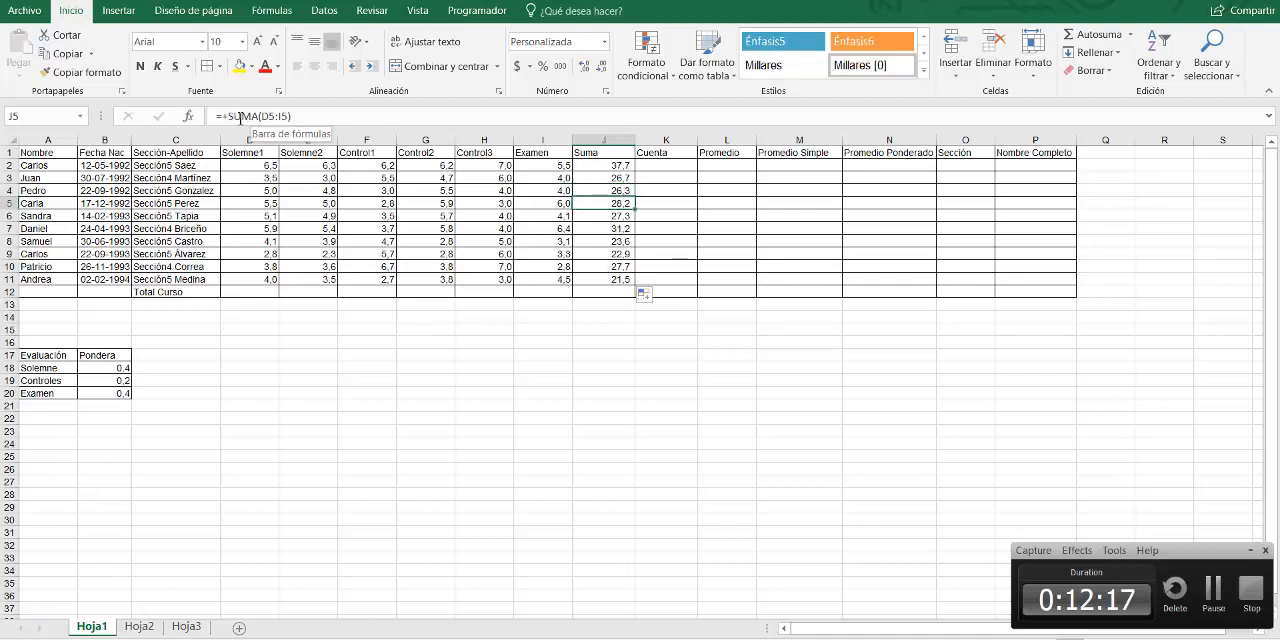
key("Down")
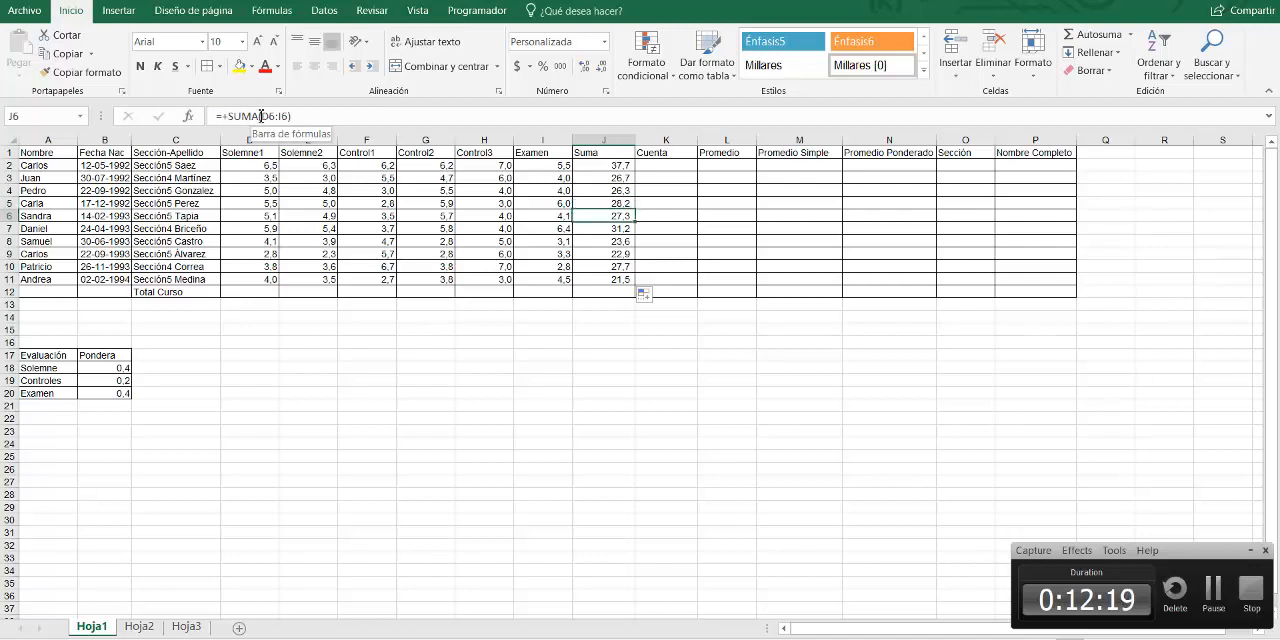
key("Down")
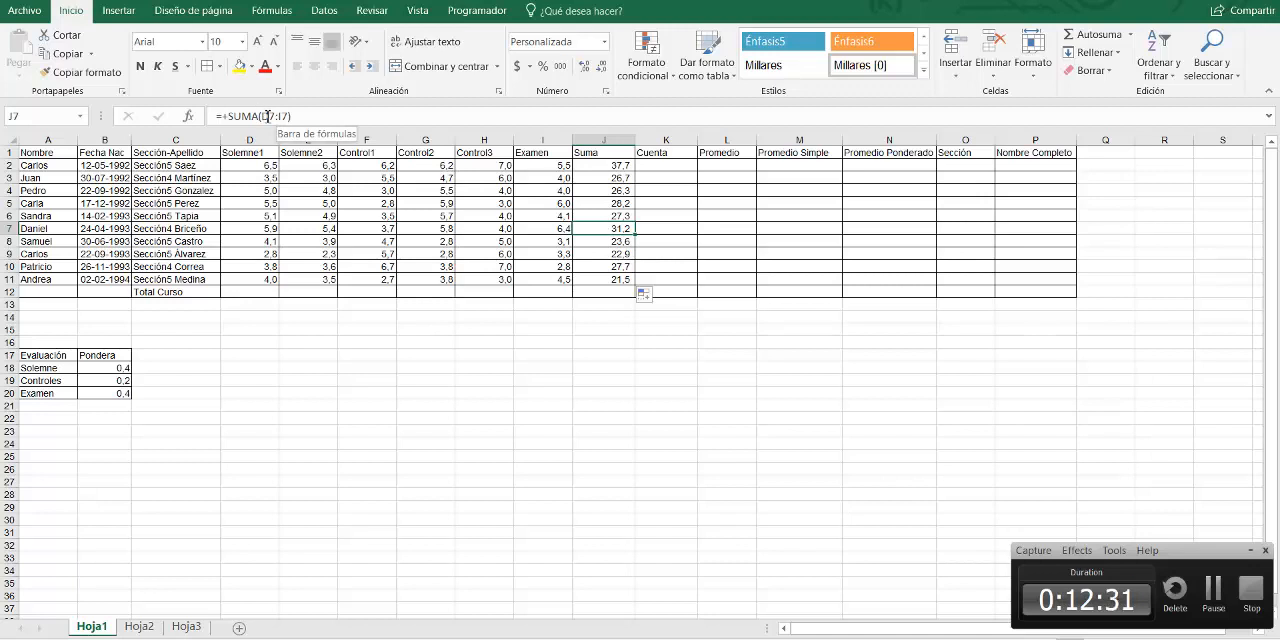
Compare the grades in rows 7 and 8, columns D to I, with the range summed in J8
left_click(245, 231)
left_click_drag(245, 231, 537, 243)
left_click(619, 242)
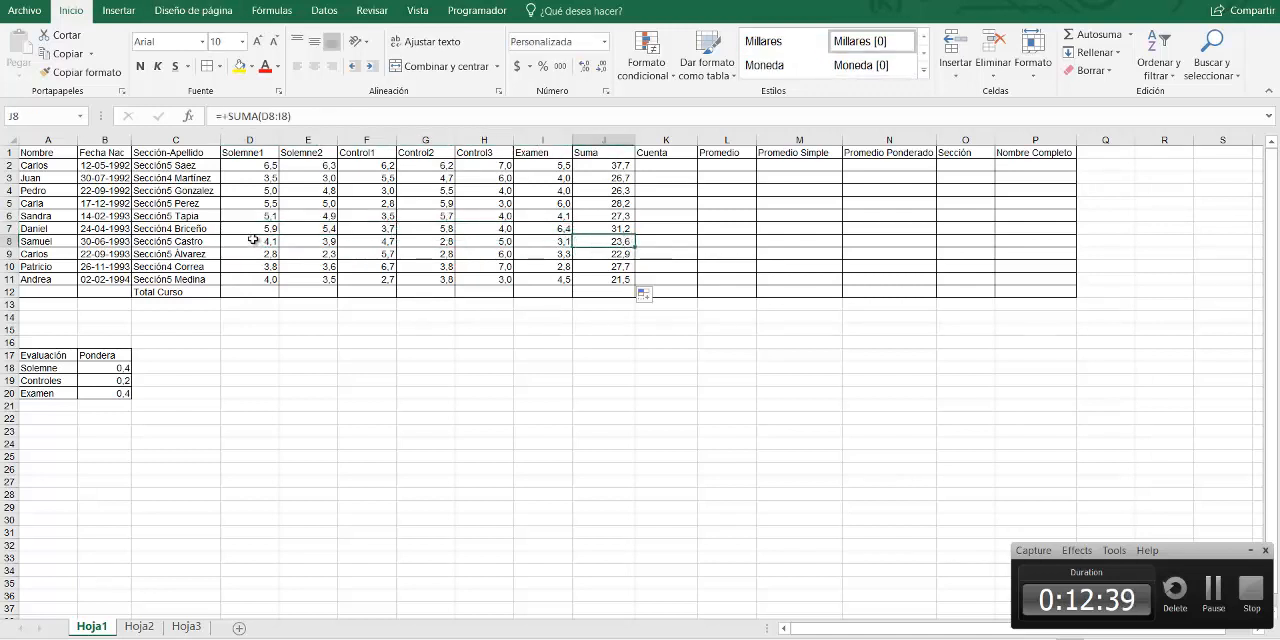
left_click_drag(252, 244, 548, 246)
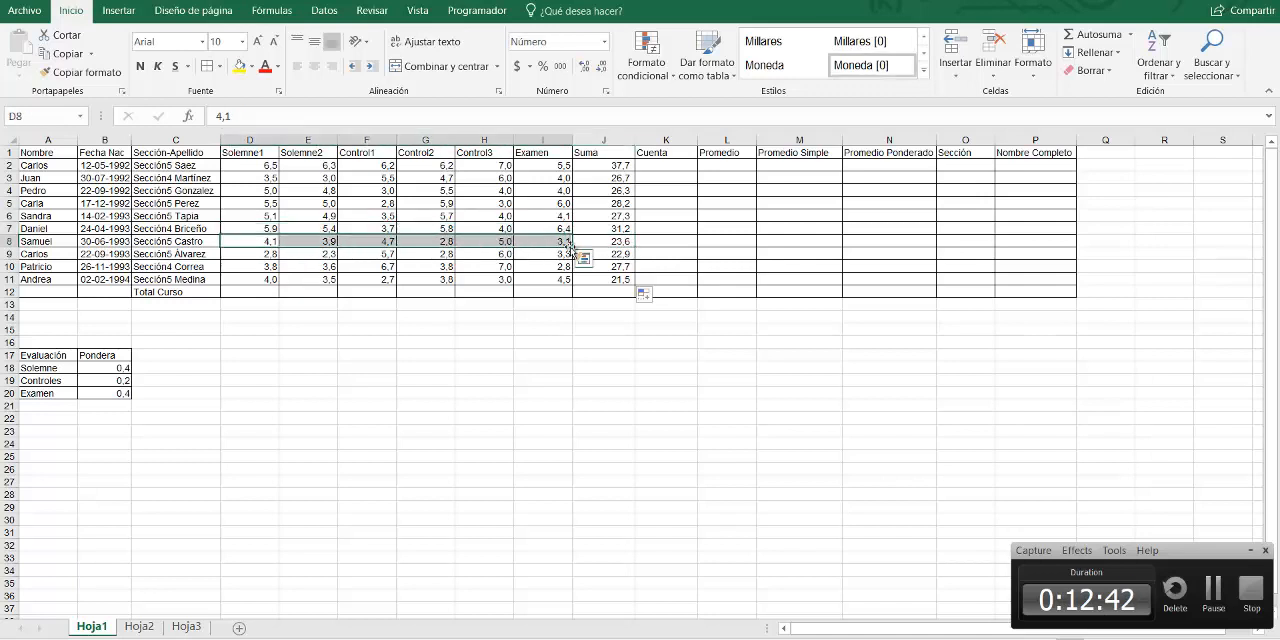
left_click(621, 242)
Review the remaining Suma formulas down to J11, and recheck those in J2, J5 and J3
key("Down")
key("Down")
key("Down")
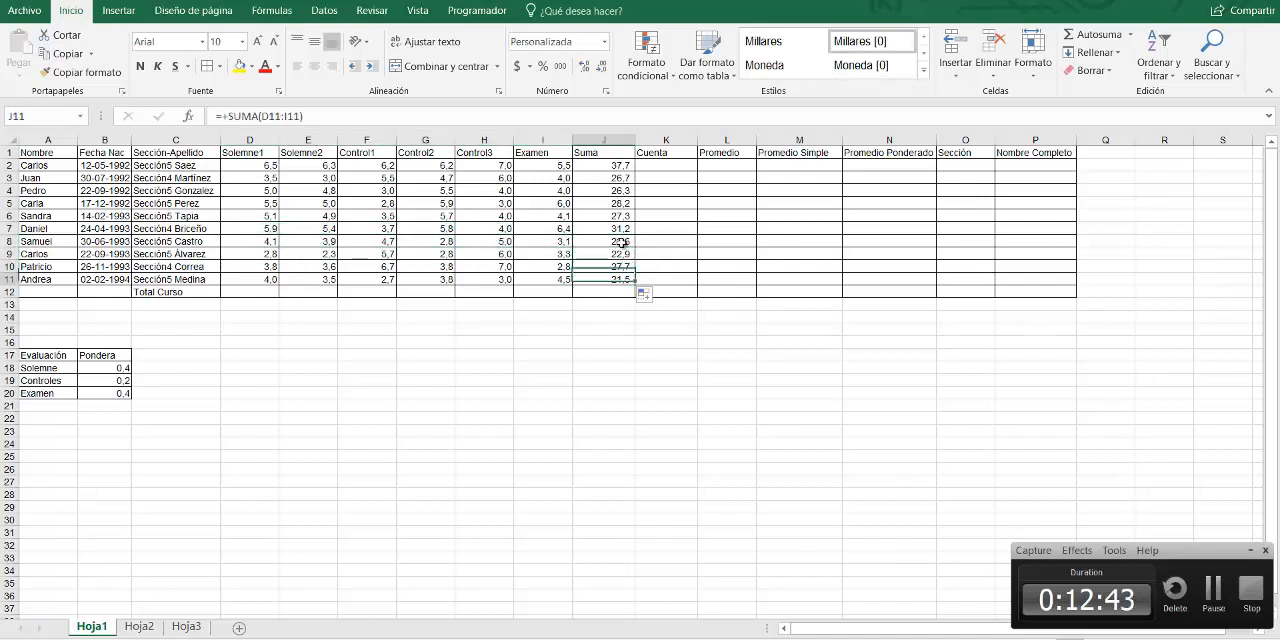
key("Up")
key("Up")
key("Up")
key("Up")
key("Up")
key("Up")
key("Up")
key("Up")
key("Up")
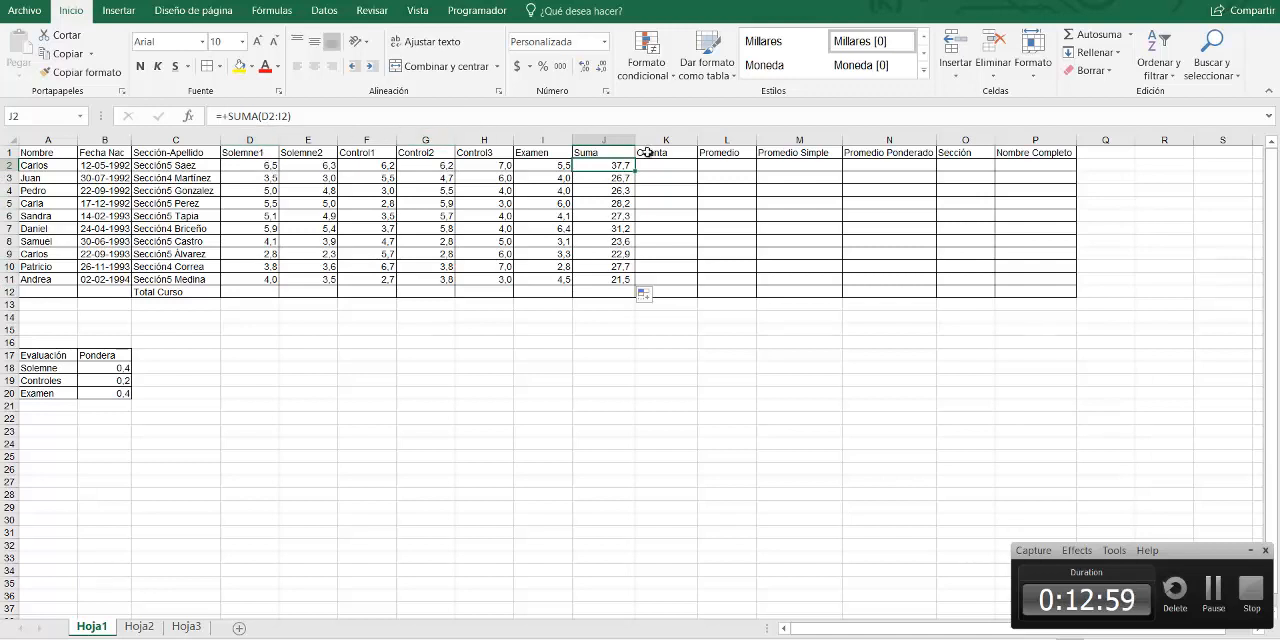
left_click(607, 296)
left_click(606, 201)
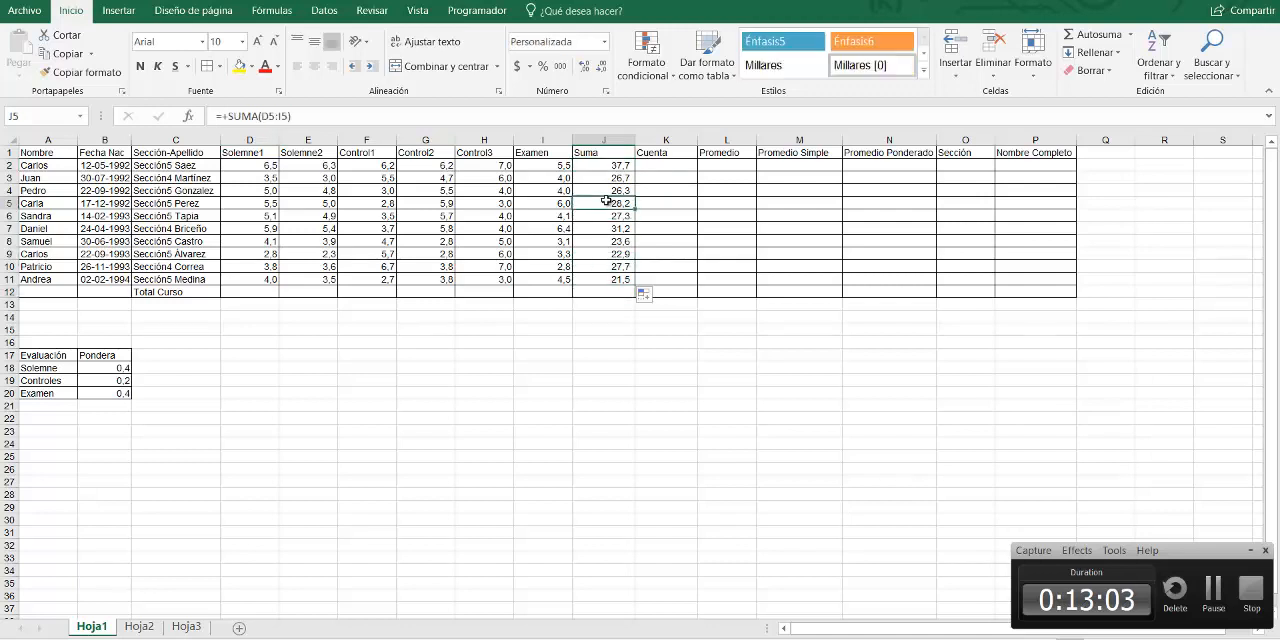
left_click(606, 166)
left_click(606, 178)
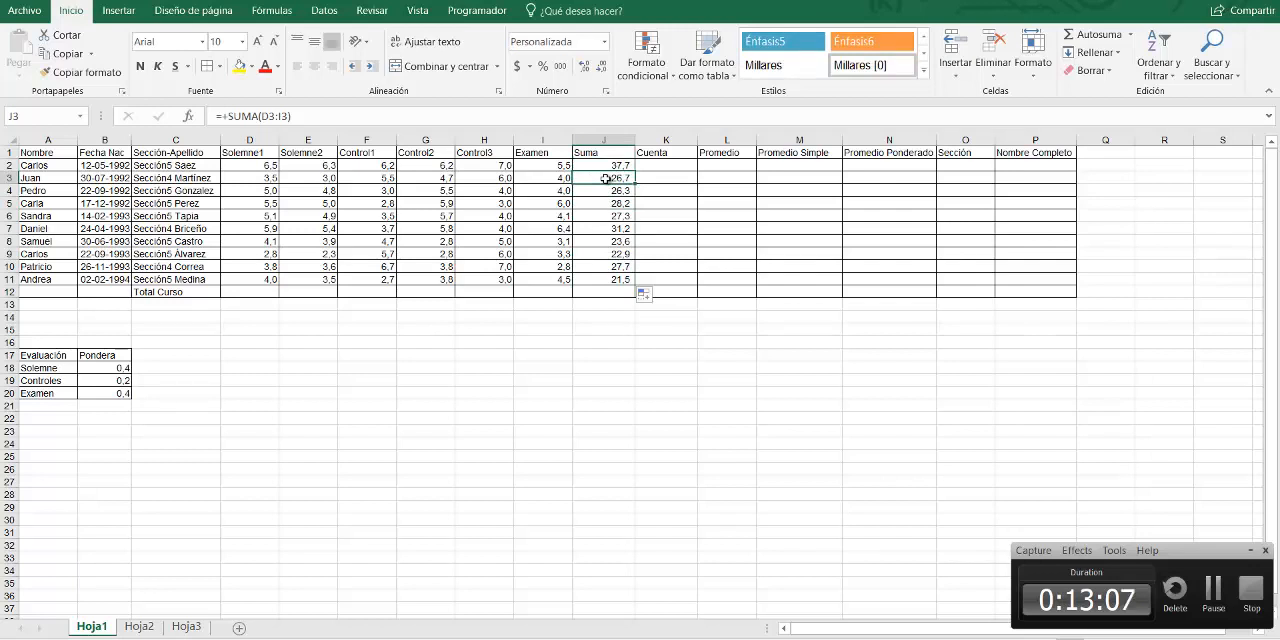